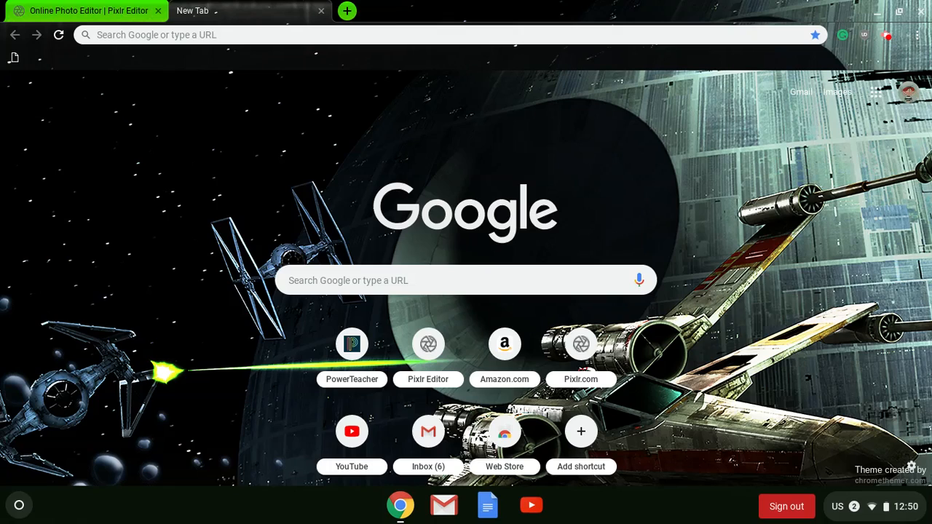
# Switch to the Pixlr Editor tab and allow Flash to run on pixlr.com
pyautogui.click(106, 9)
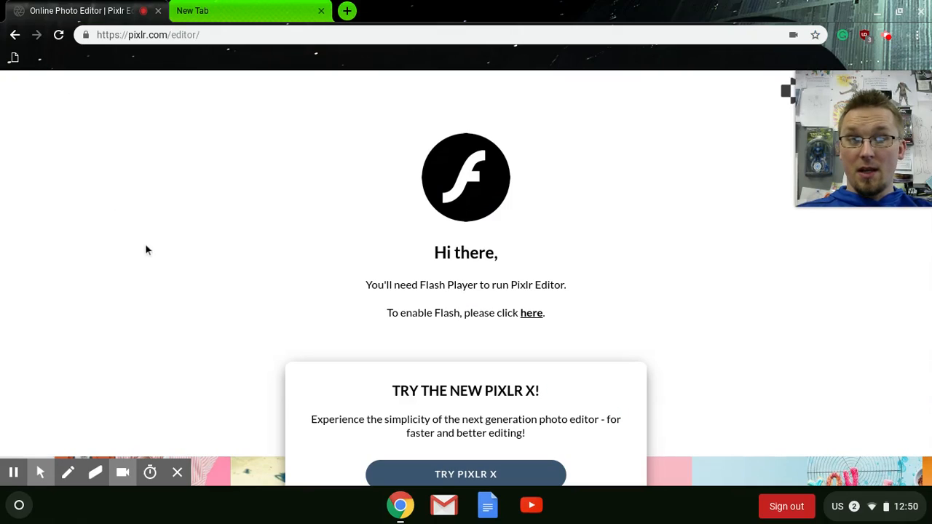
pyautogui.scroll(-3, 160, 237)
pyautogui.scroll(3, 160, 237)
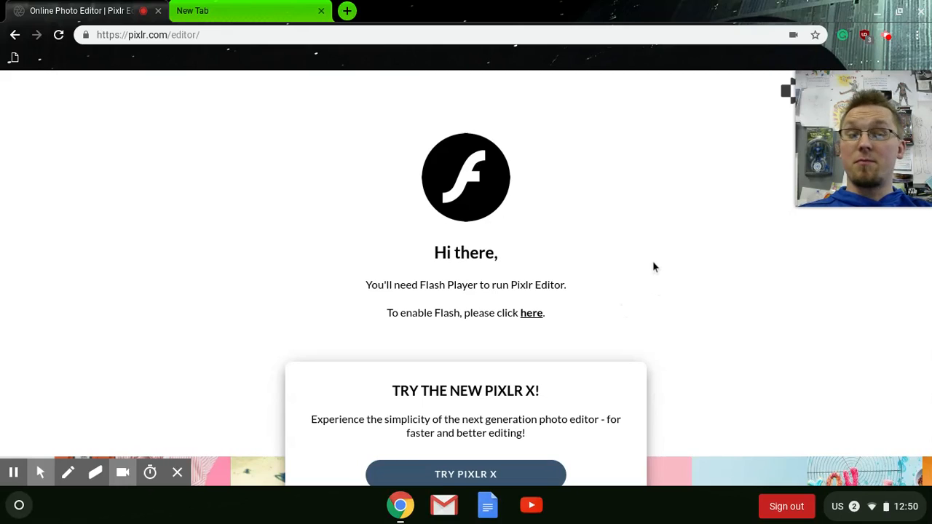
pyautogui.moveTo(51, 474)
pyautogui.click(14, 446)
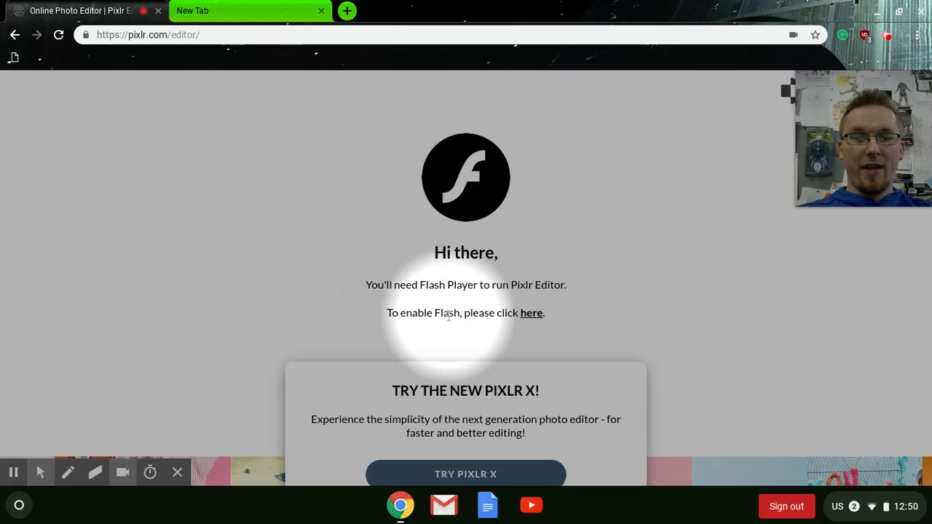
pyautogui.click(531, 315)
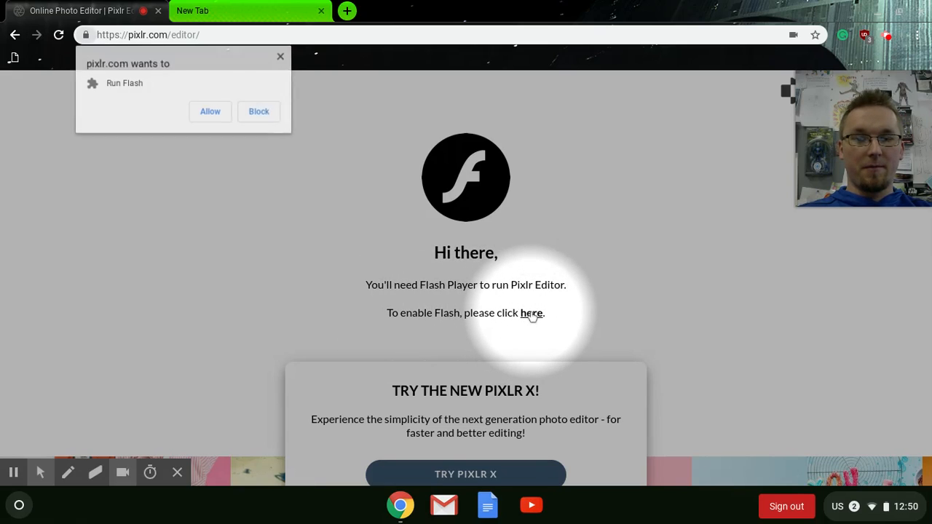
pyautogui.click(210, 113)
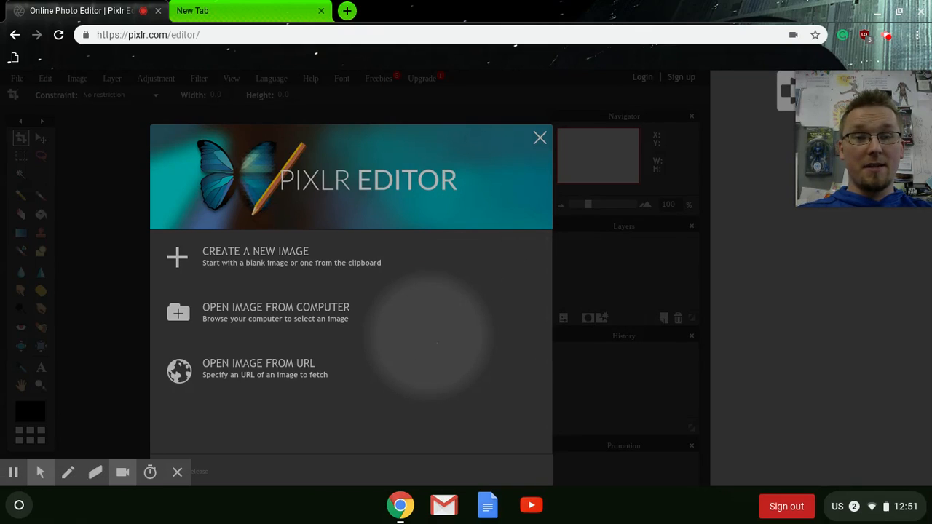
# Create a new blank 800 x 600 image
pyautogui.rightClick(539, 138)
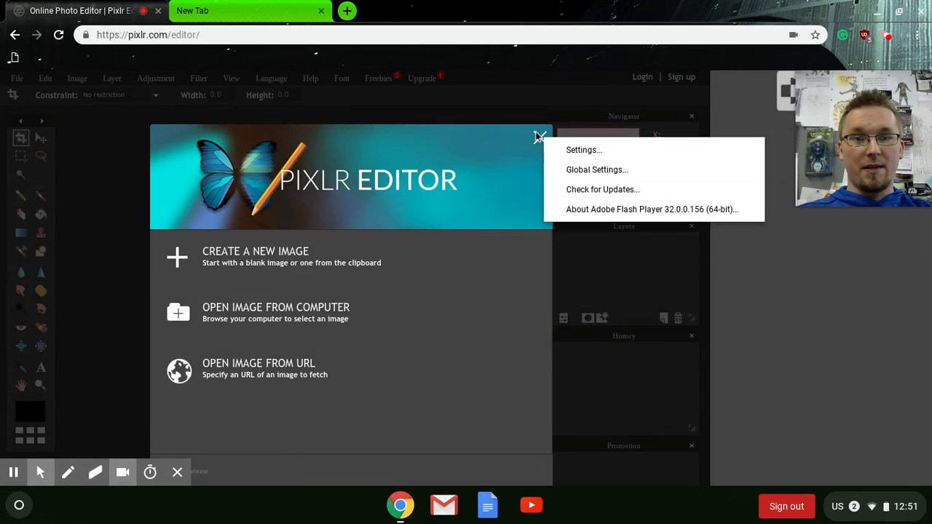
pyautogui.click(258, 251)
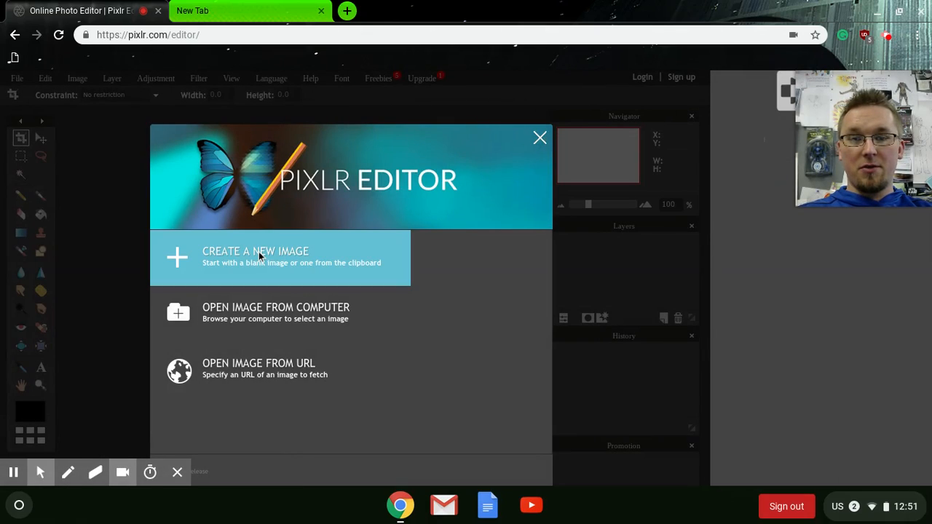
pyautogui.click(260, 257)
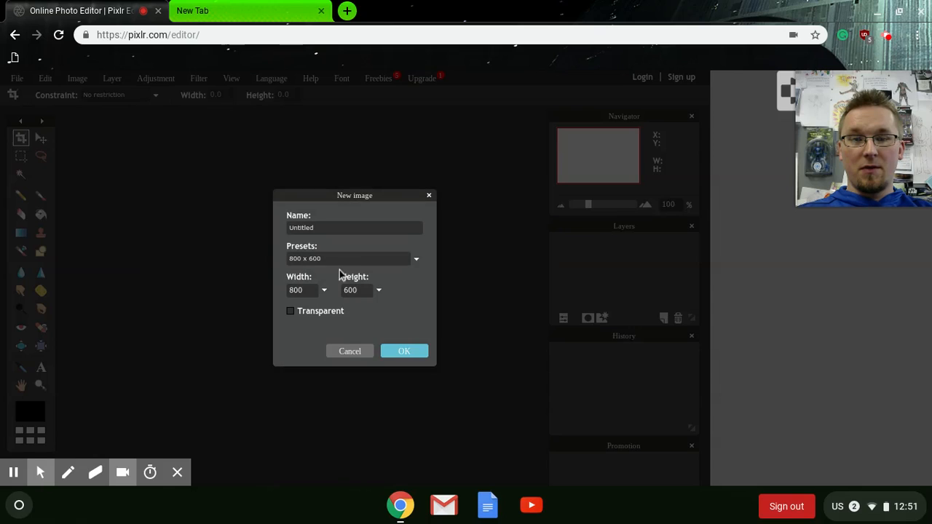
pyautogui.click(404, 353)
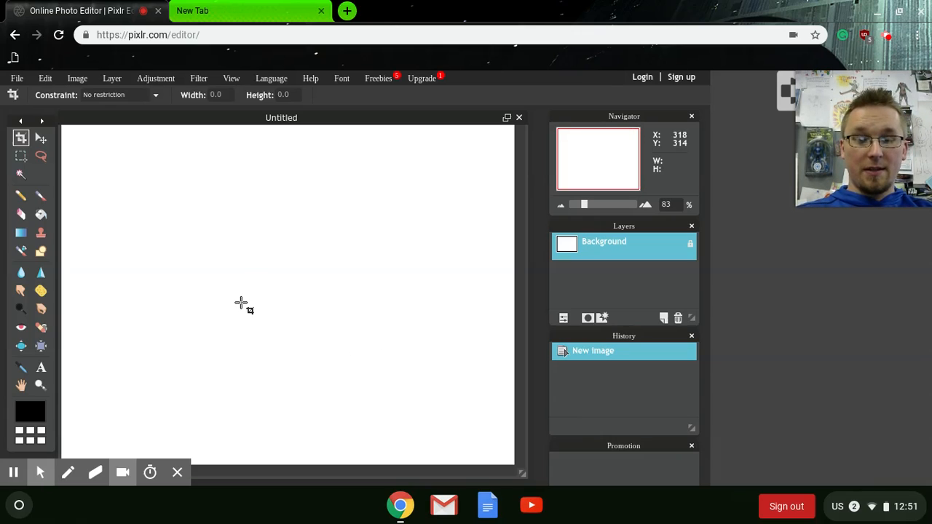
pyautogui.hotkey('alt', 'f')
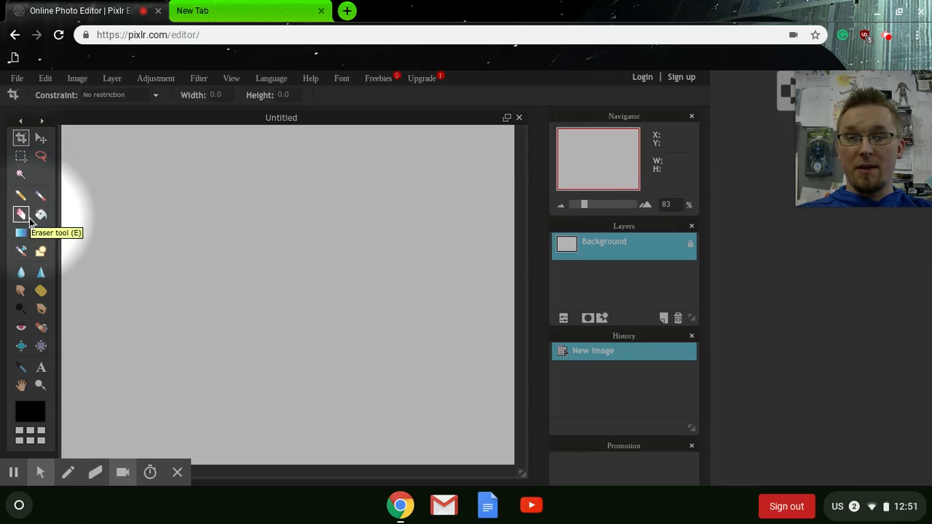
pyautogui.click(41, 214)
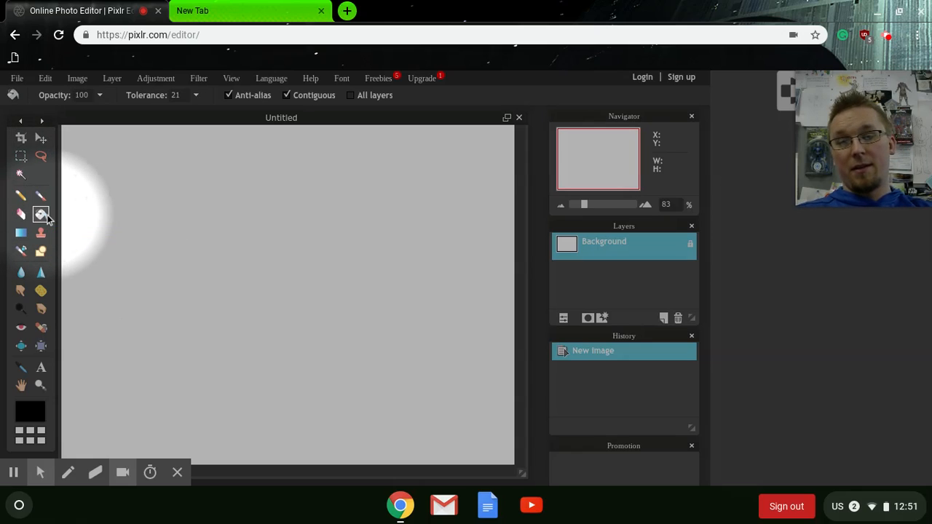
pyautogui.hotkey('alt', 'f')
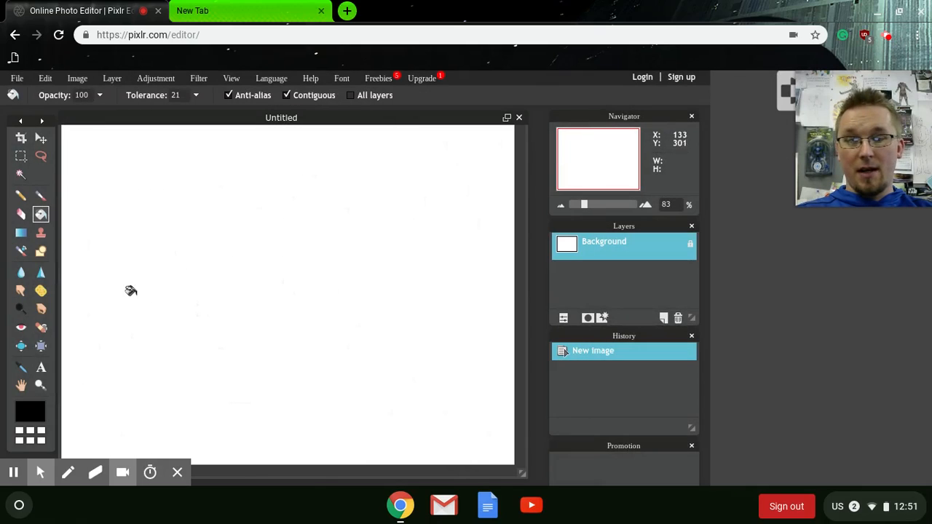
pyautogui.click(67, 472)
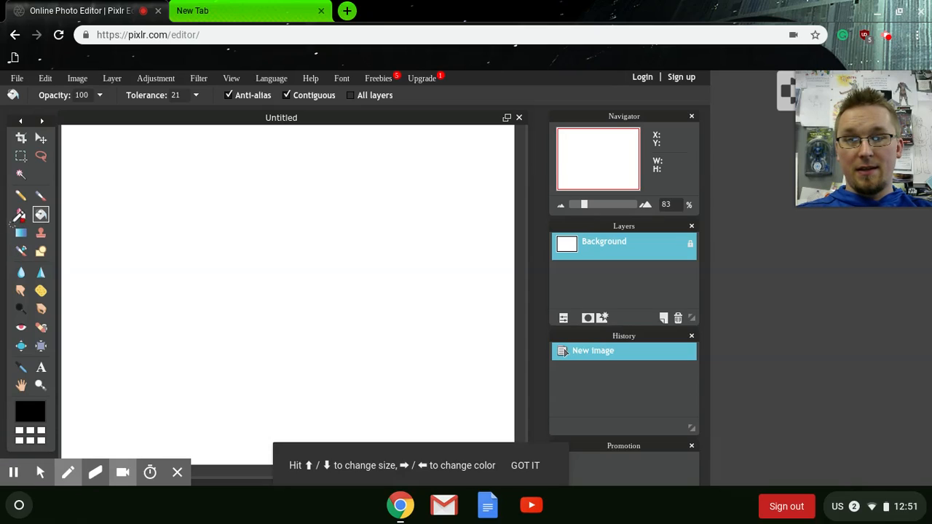
pyautogui.moveTo(15, 227)
pyautogui.mouseDown()
pyautogui.moveTo(64, 231)
pyautogui.moveTo(58, 254)
pyautogui.moveTo(50, 263)
pyautogui.moveTo(7, 256)
pyautogui.mouseUp()
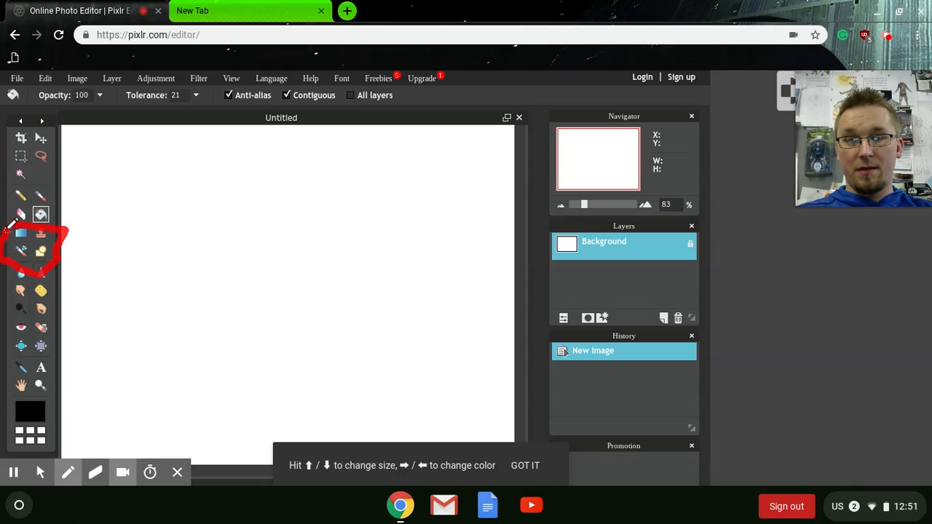
pyautogui.hotkey('alt', 'f')
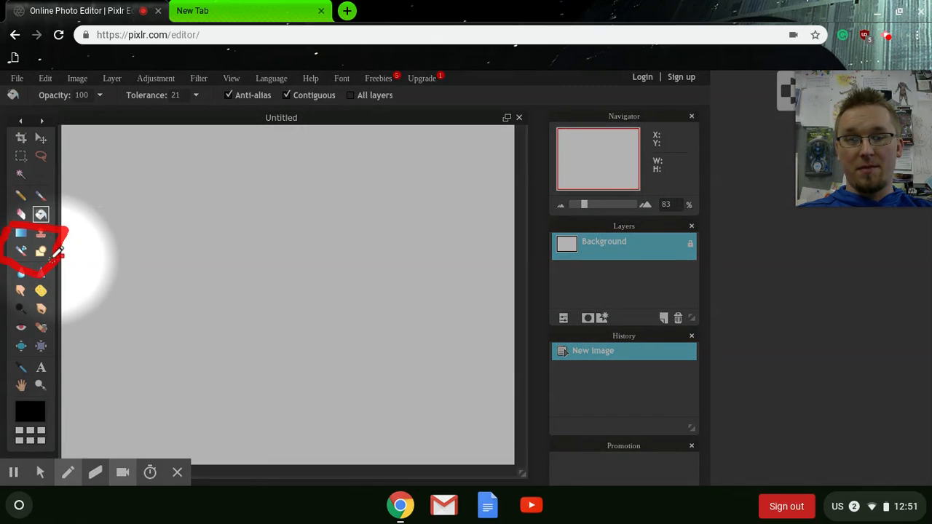
pyautogui.hotkey('alt', 'f')
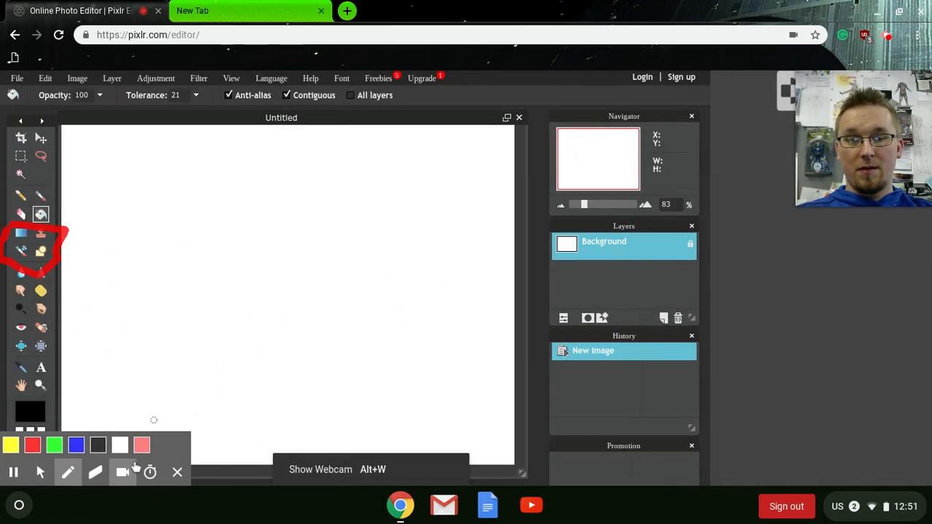
pyautogui.hotkey('alt', 'e')
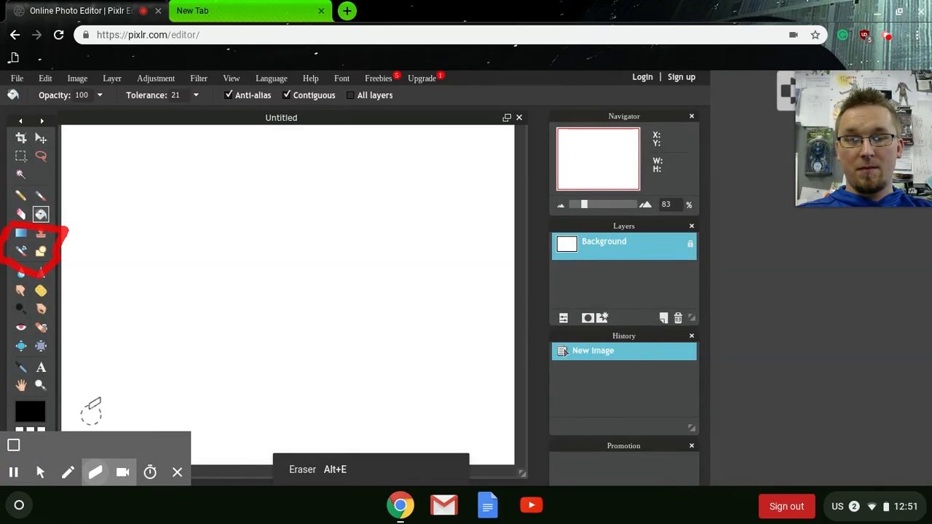
pyautogui.click(13, 445)
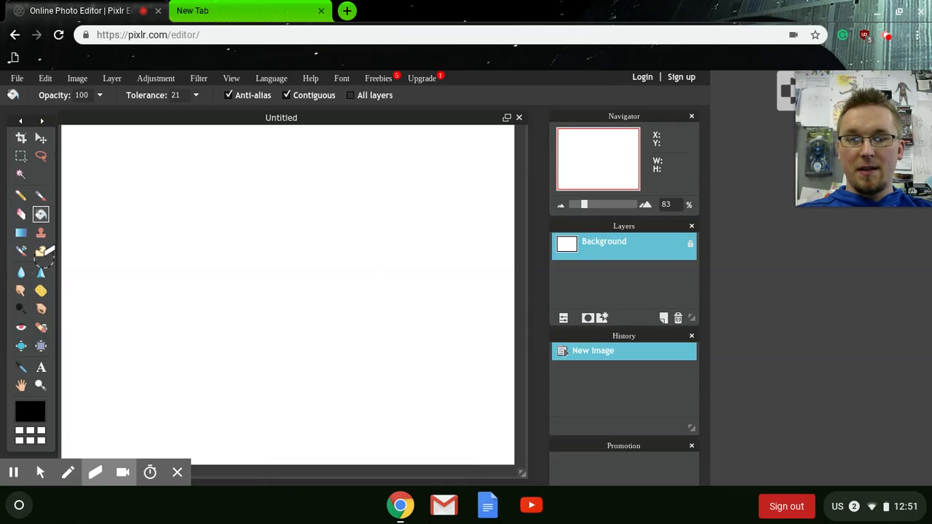
pyautogui.click(40, 472)
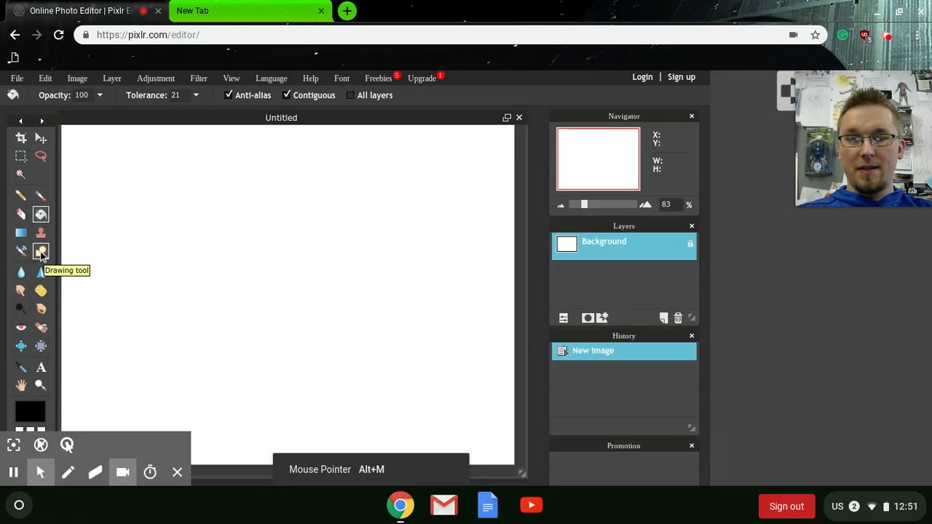
# With the Drawing tool's Rectangle shape, draw a large filled black rectangle across the middle of the canvas
pyautogui.click(40, 251)
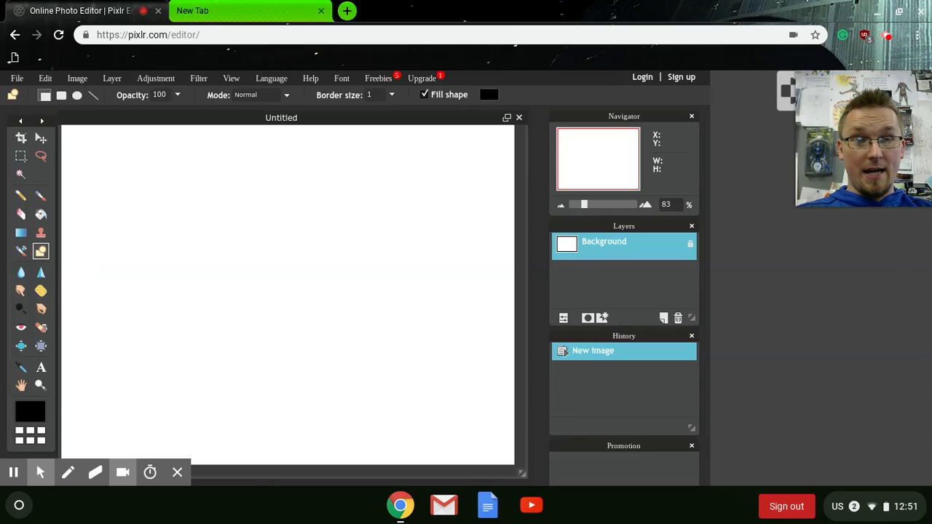
pyautogui.hotkey('alt', 'f')
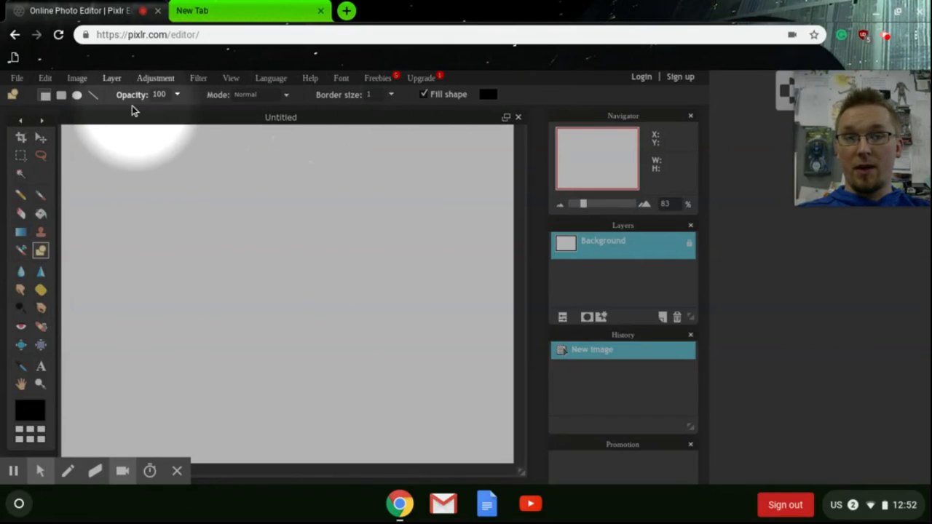
pyautogui.rightClick(35, 102)
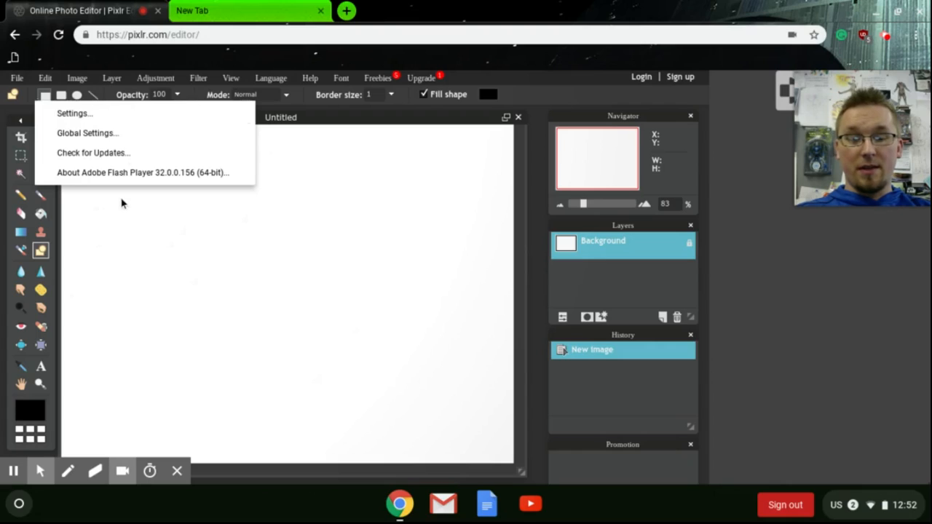
pyautogui.click(254, 231)
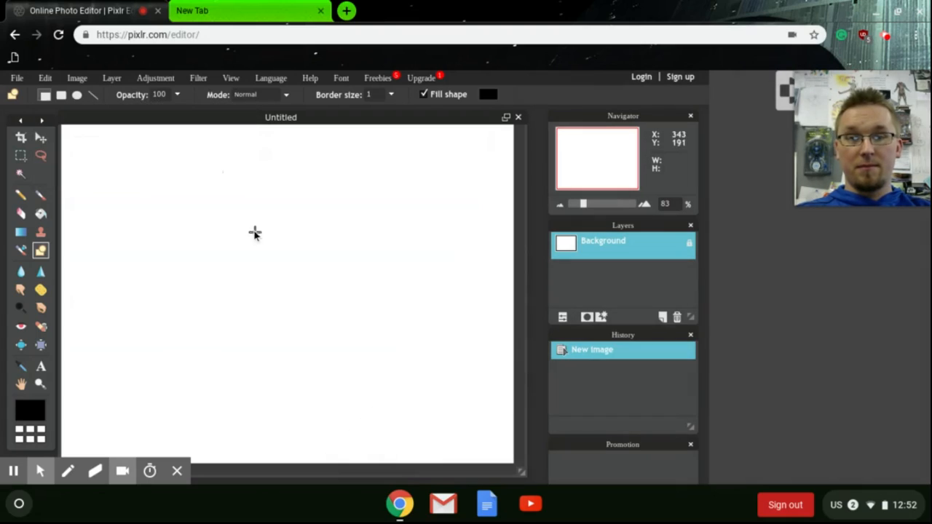
pyautogui.click(46, 96)
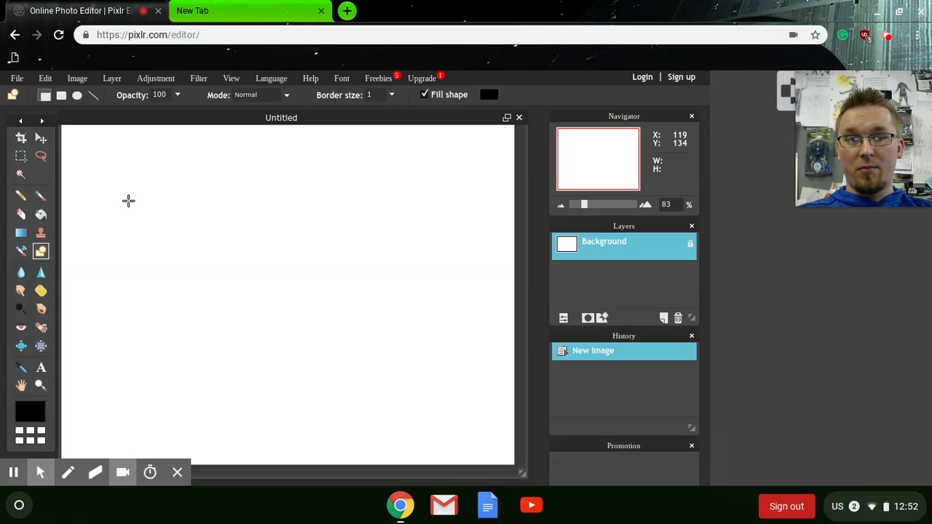
pyautogui.moveTo(129, 201); pyautogui.dragTo(453, 402)
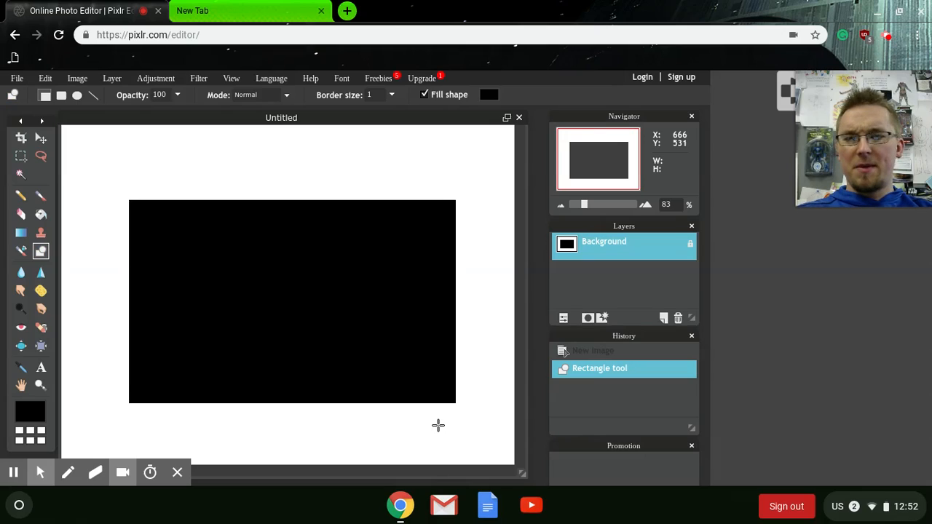
# Set the foreground color to yellow-green ccf500 (H 70, S 100, L 96)
pyautogui.click(43, 413)
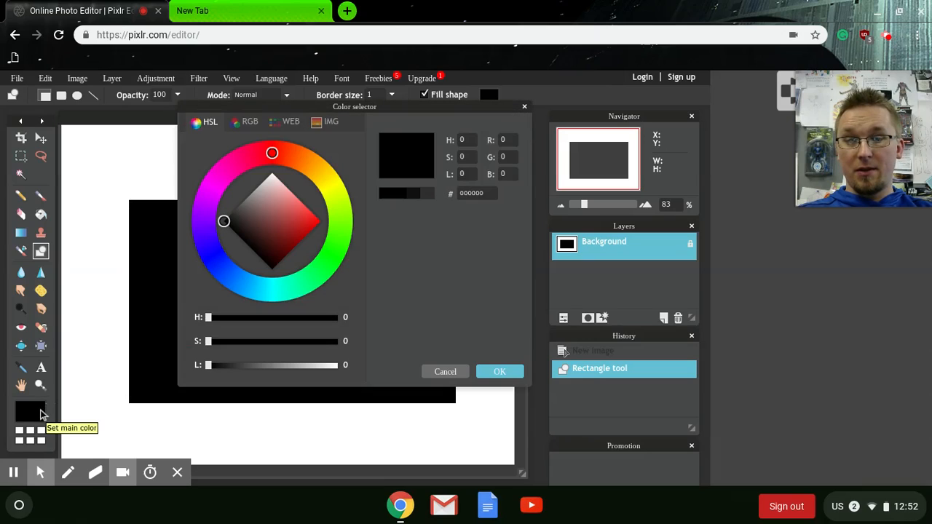
pyautogui.click(286, 156)
pyautogui.moveTo(286, 155); pyautogui.dragTo(337, 197)
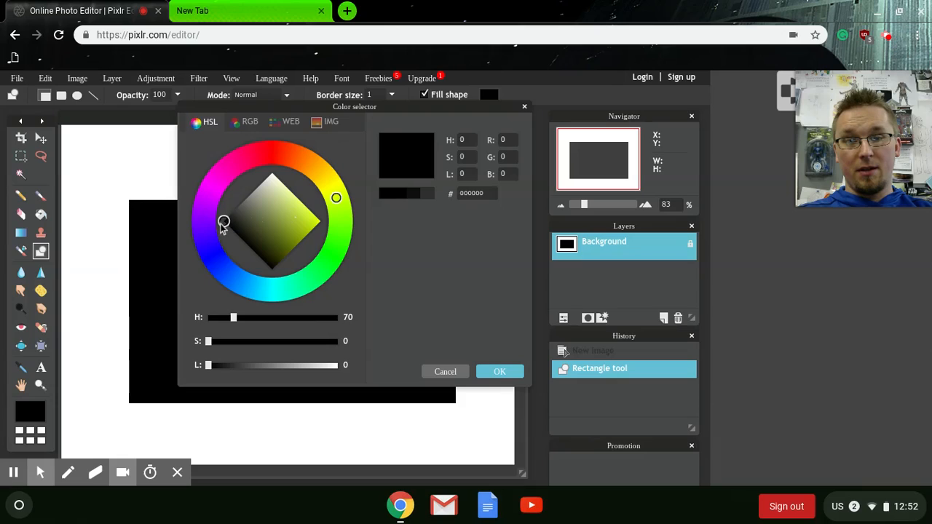
pyautogui.moveTo(226, 222); pyautogui.dragTo(329, 231)
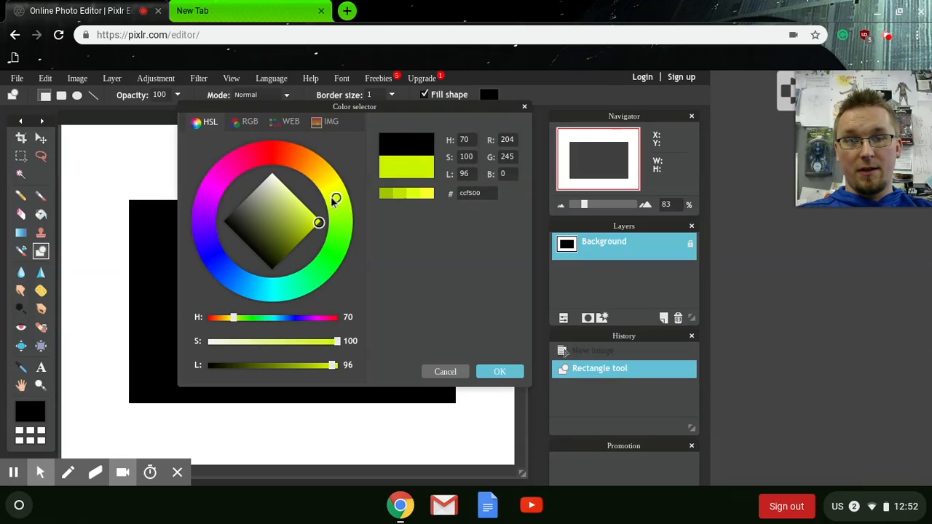
pyautogui.click(333, 201)
pyautogui.click(497, 373)
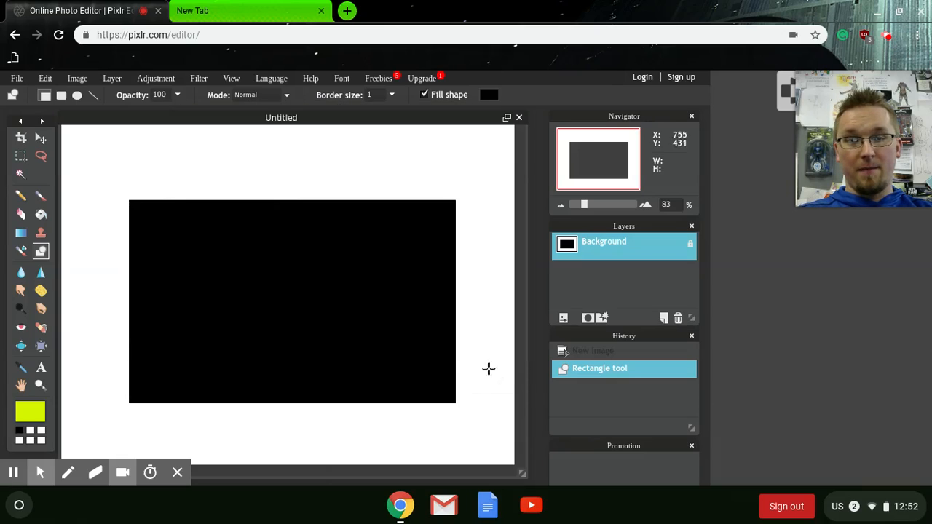
# Fill the black rectangle with the new color using the Paint bucket tool
pyautogui.click(43, 217)
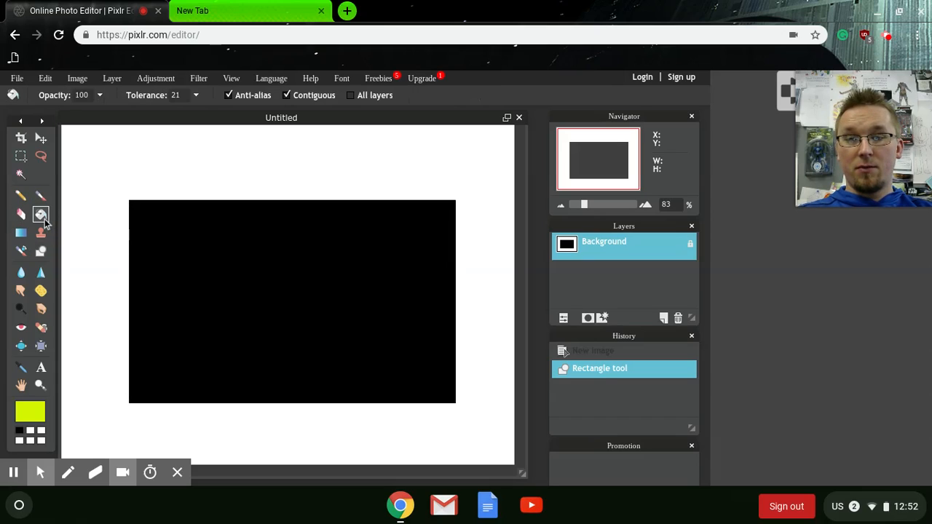
pyautogui.click(217, 274)
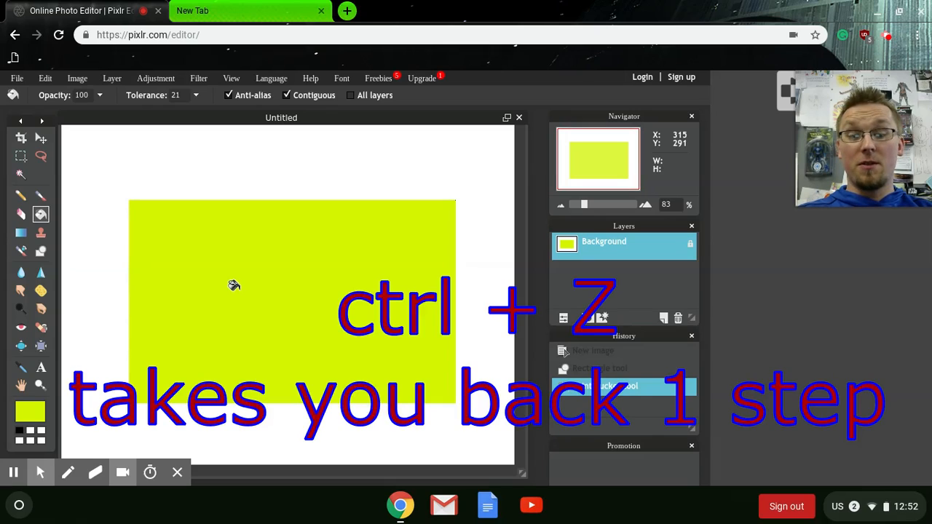
# Undo the fill and the rectangle to return to the blank canvas
pyautogui.hotkey('ctrl', 'z')
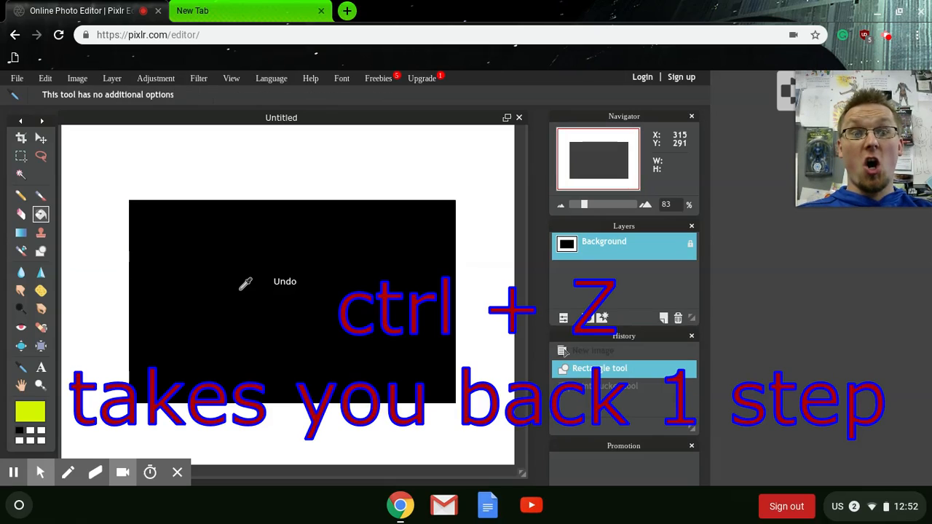
pyautogui.hotkey('ctrl', 'z')
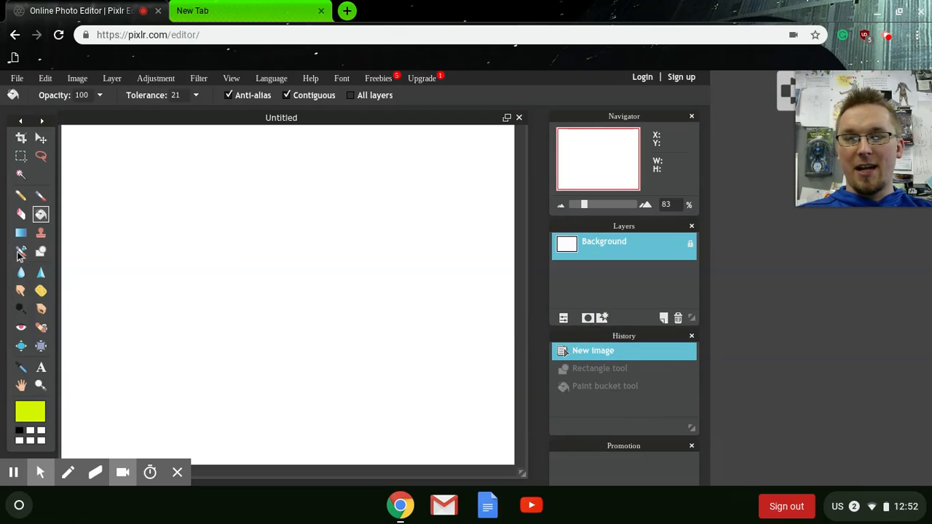
# With the Drawing tool's Ellipse shape and a border size of 29, draw a large filled ellipse in the canvas's left half
pyautogui.click(41, 251)
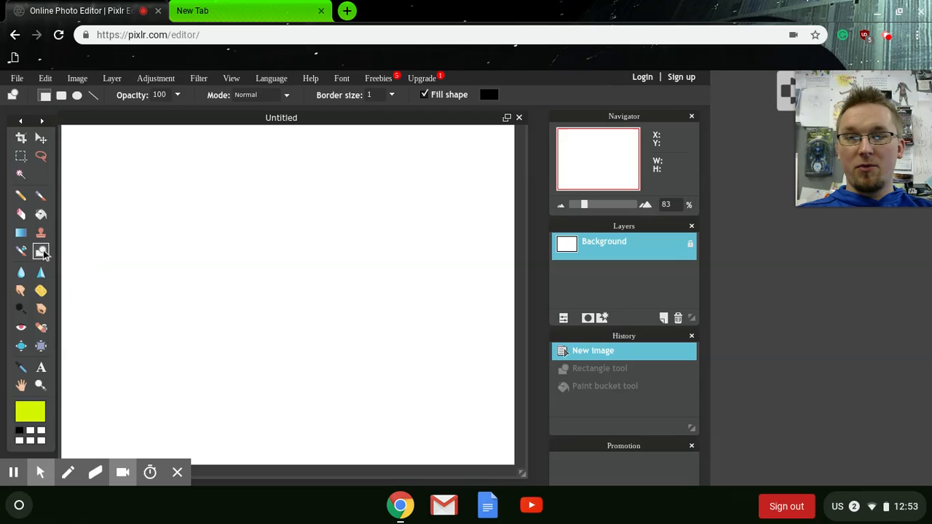
pyautogui.click(78, 97)
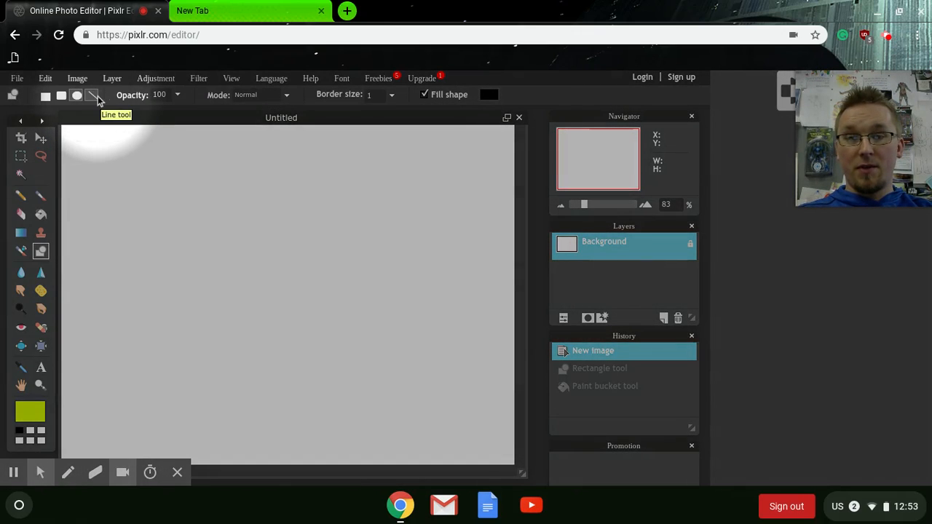
pyautogui.click(178, 95)
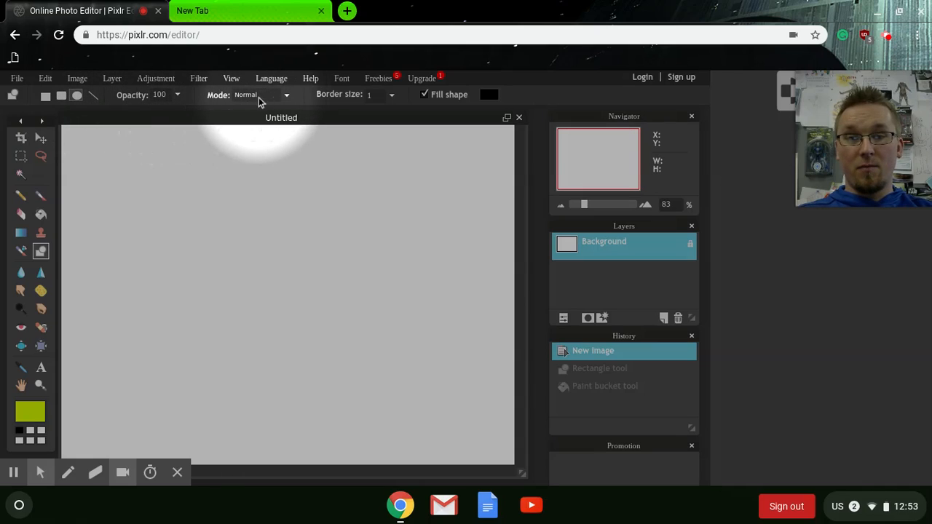
pyautogui.click(287, 98)
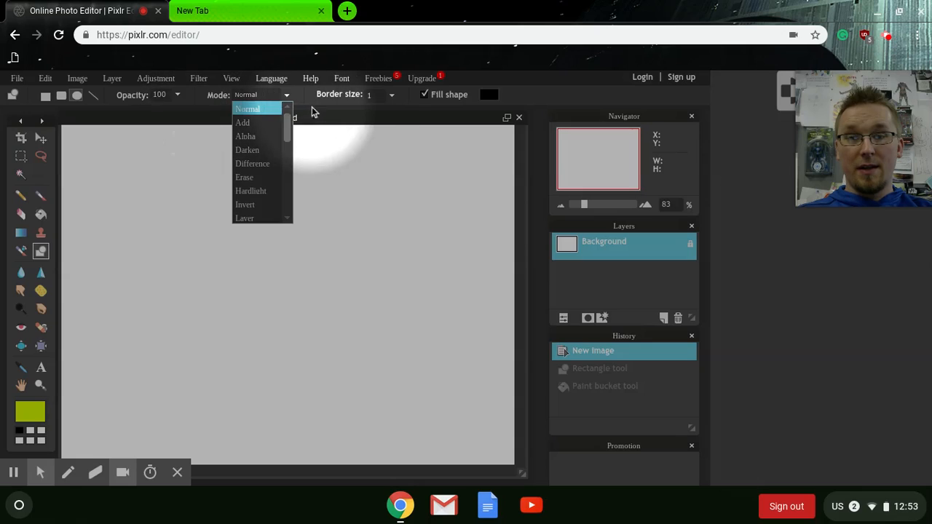
pyautogui.click(359, 104)
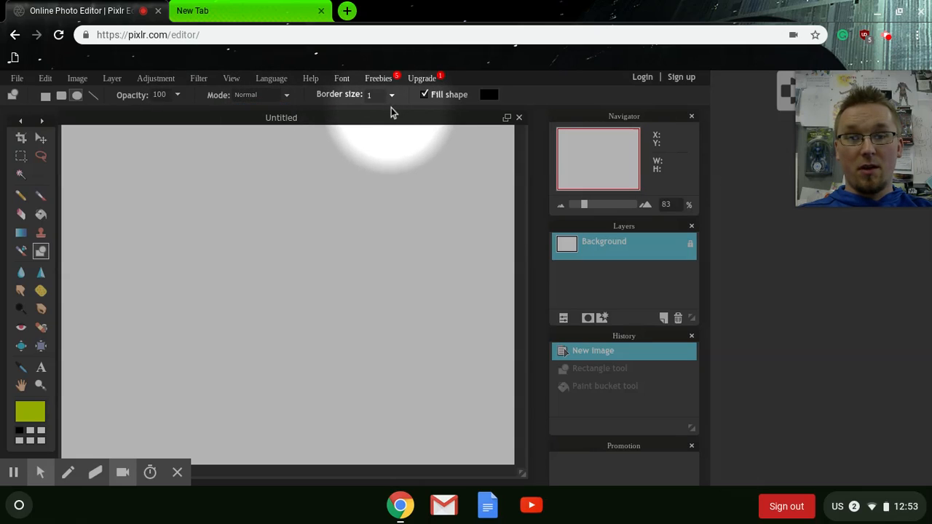
pyautogui.click(391, 95)
pyautogui.moveTo(321, 118); pyautogui.dragTo(347, 111)
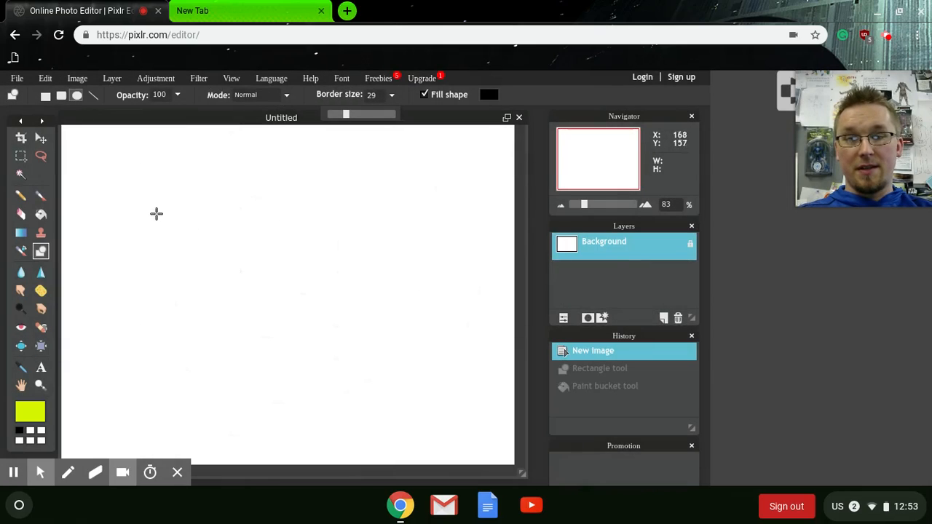
pyautogui.moveTo(124, 202); pyautogui.dragTo(343, 405)
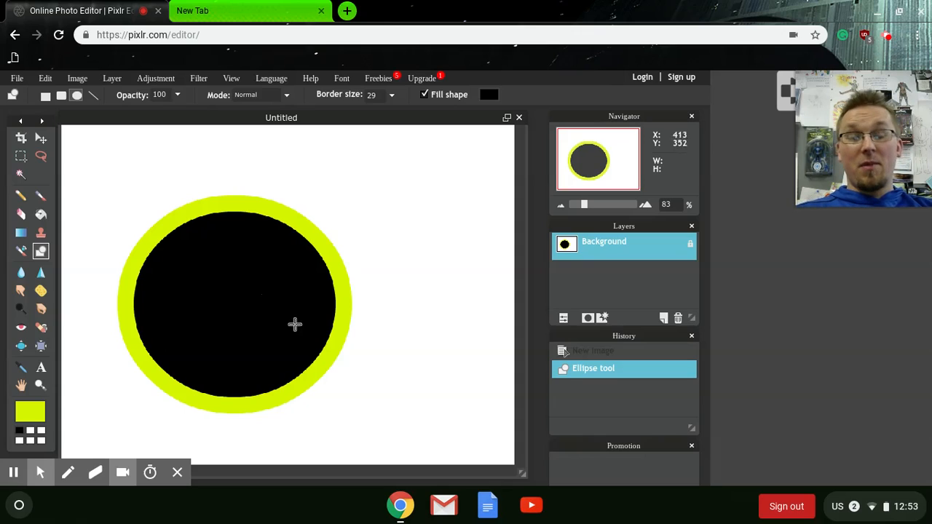
# Undo both ellipse drawings to return to the blank canvas
pyautogui.hotkey('alt', 'f')
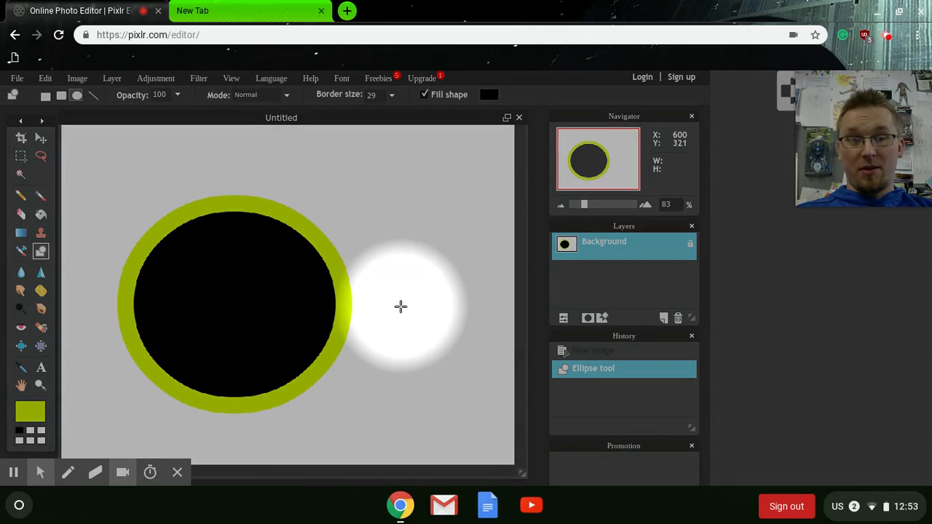
pyautogui.click(455, 201)
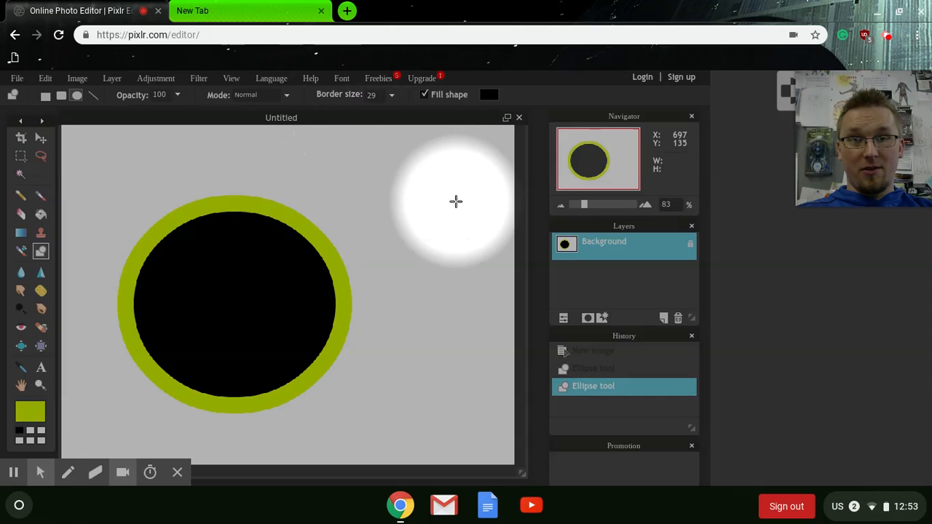
pyautogui.hotkey('alt', 'f')
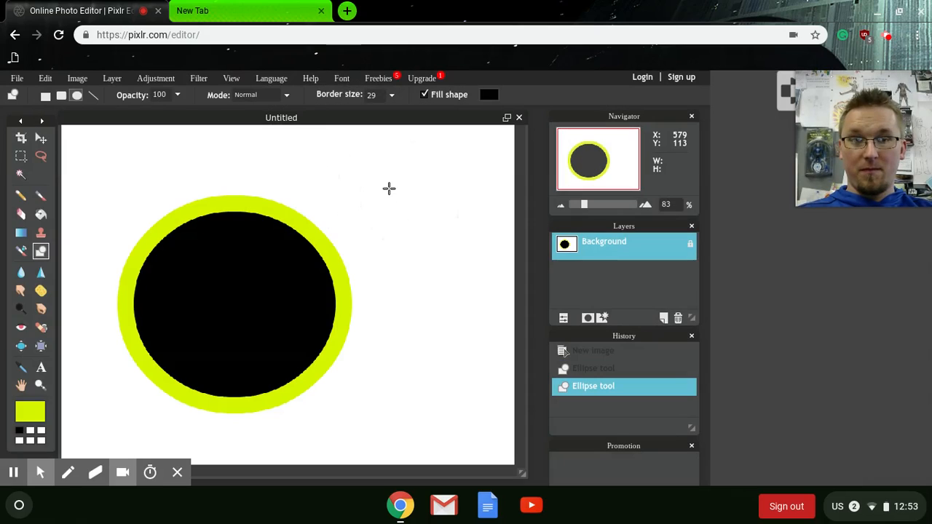
pyautogui.hotkey('ctrl', 'z')
pyautogui.hotkey('ctrl', 'z')
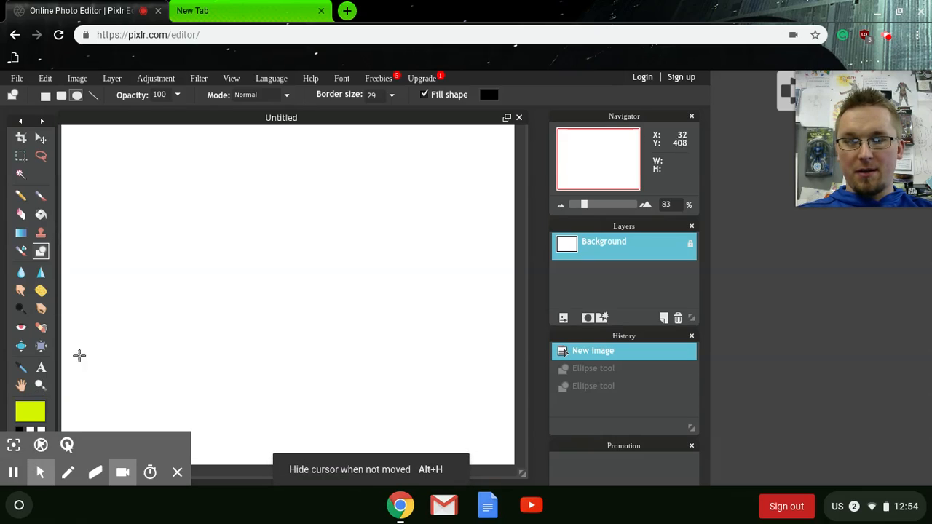
# Set the foreground color to red f50021 (H 352, S 100, L 96)
pyautogui.click(27, 418)
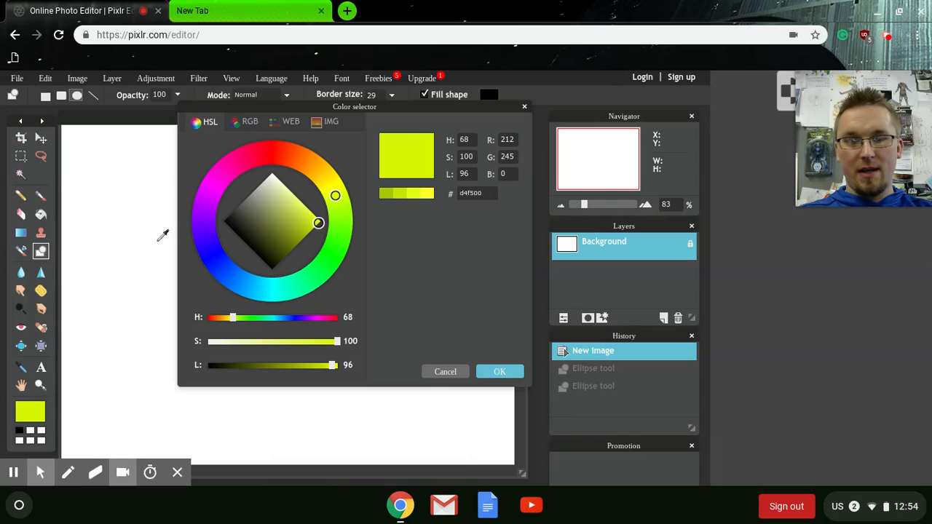
pyautogui.moveTo(339, 196)
pyautogui.mouseDown()
pyautogui.moveTo(289, 153)
pyautogui.moveTo(263, 155)
pyautogui.mouseUp()
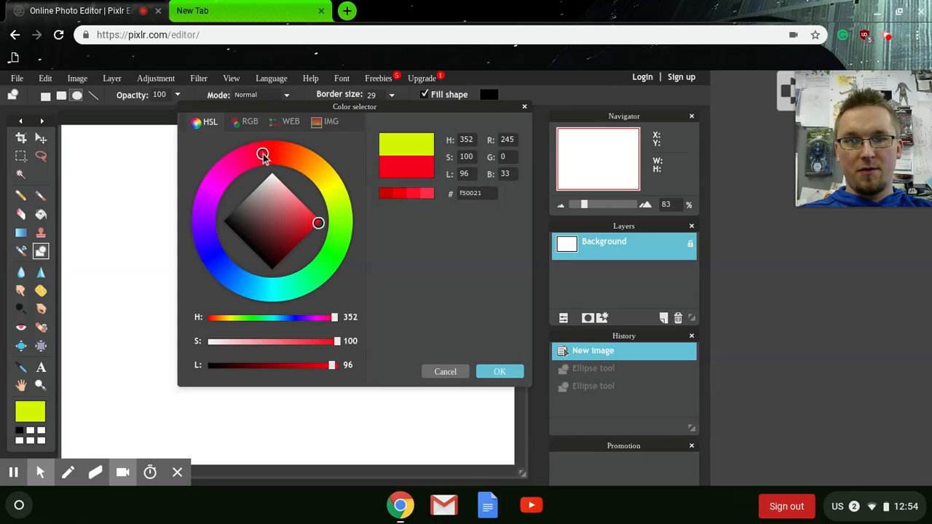
pyautogui.click(488, 373)
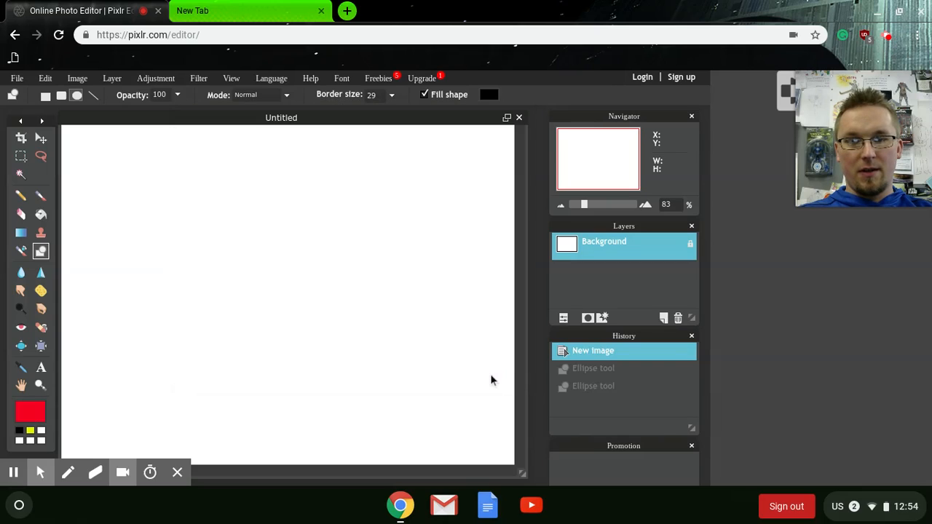
# Fill the whole canvas with red using the Paint bucket tool
pyautogui.click(40, 213)
pyautogui.click(304, 290)
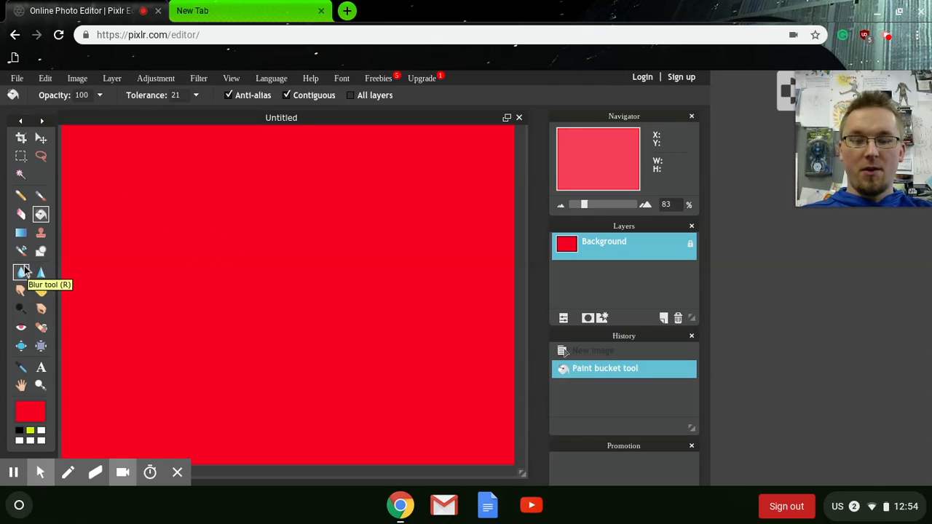
# With the Type tool, add the text "POTATO" near the canvas's upper left
pyautogui.hotkey('alt', 'f')
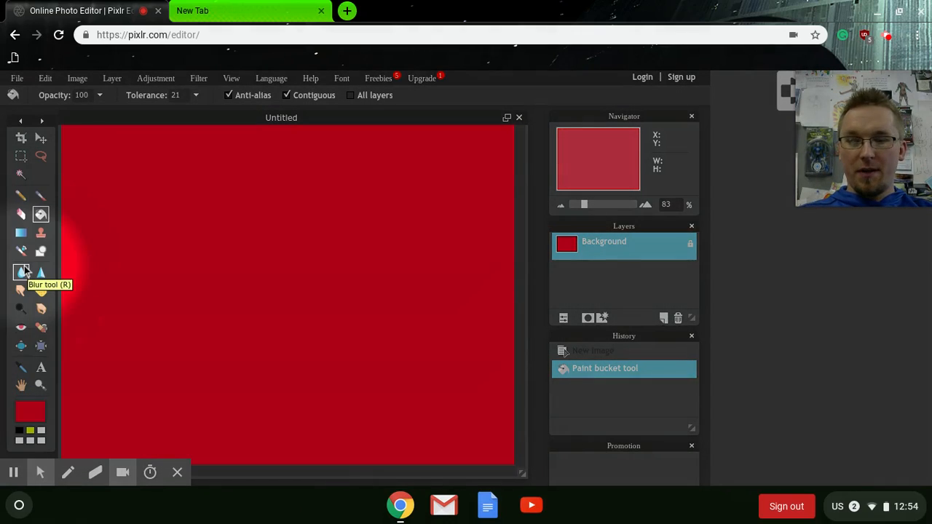
pyautogui.click(42, 368)
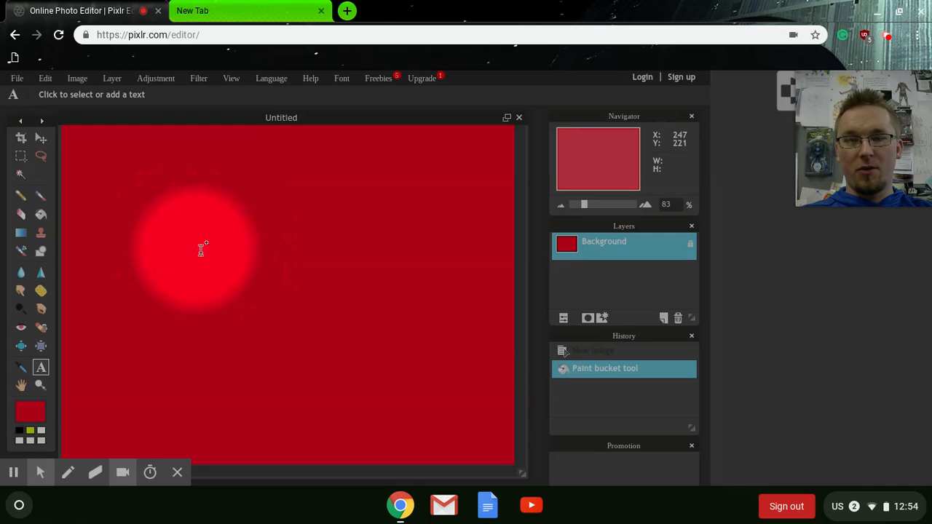
pyautogui.click(169, 222)
pyautogui.click(254, 277)
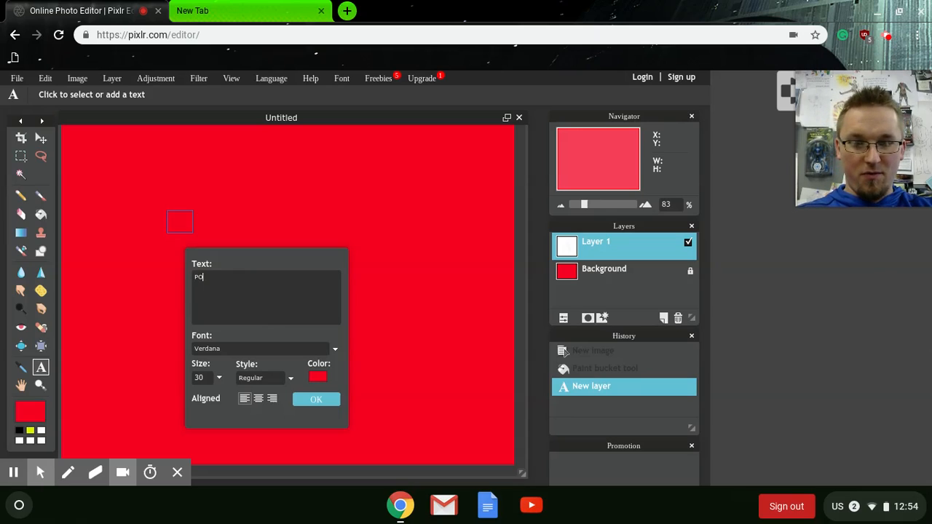
pyautogui.write('ATO')
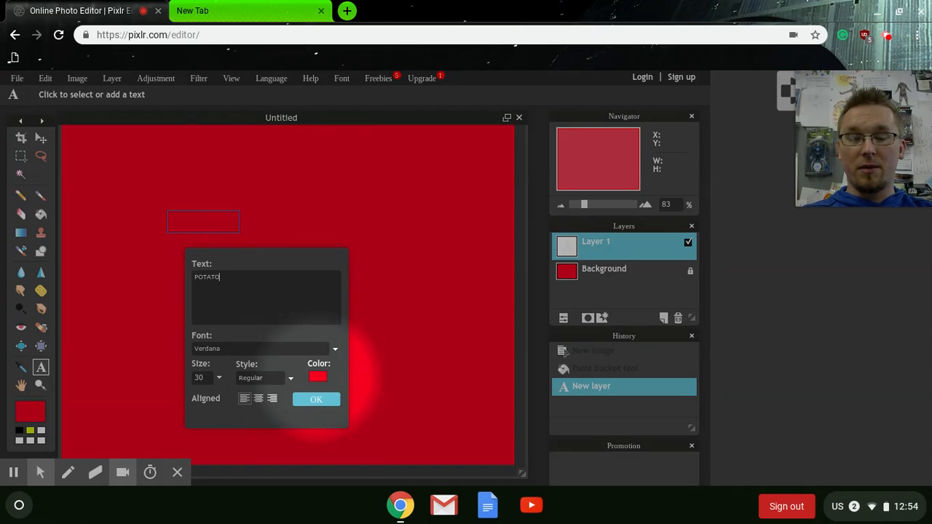
# Set the text color to purple in the color selector
pyautogui.click(318, 377)
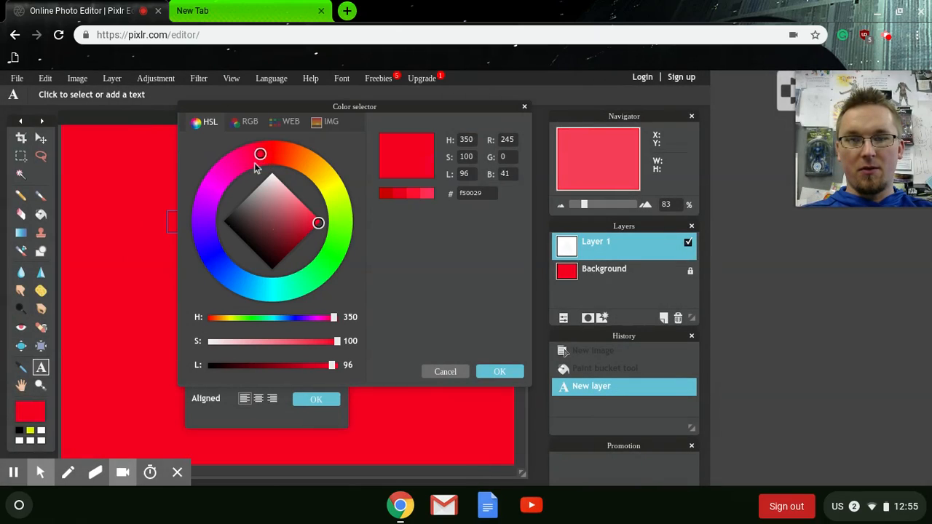
pyautogui.moveTo(262, 154); pyautogui.dragTo(205, 236)
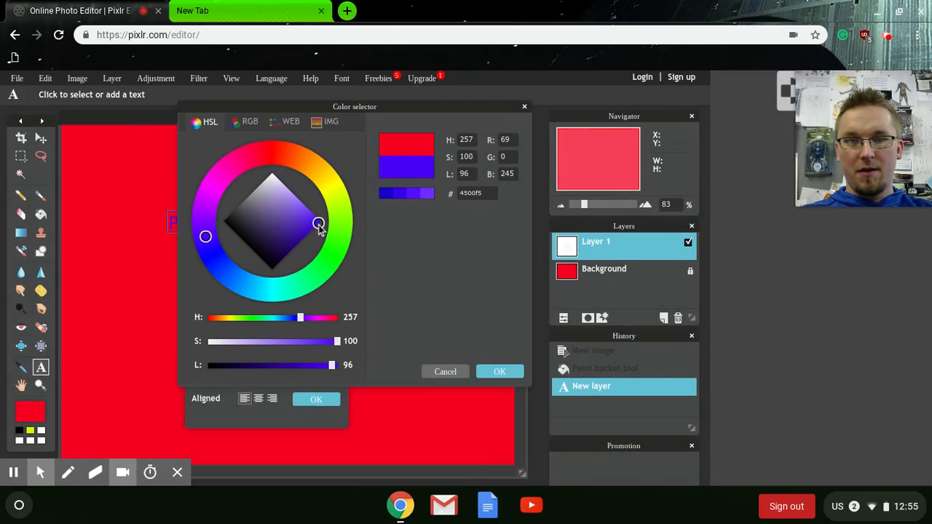
pyautogui.moveTo(319, 222)
pyautogui.mouseDown()
pyautogui.moveTo(307, 227)
pyautogui.moveTo(293, 208)
pyautogui.moveTo(306, 212)
pyautogui.mouseUp()
pyautogui.click(498, 372)
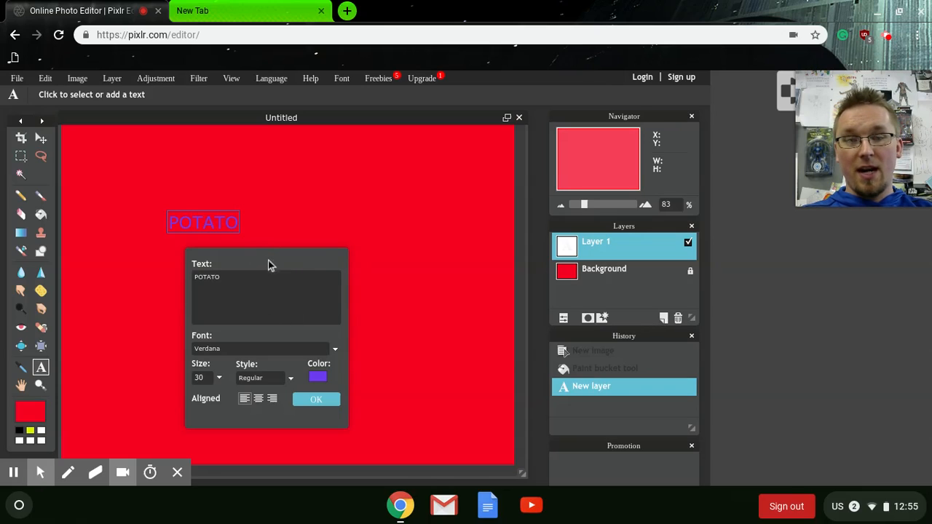
# Extend the text to read "POTATO is the best"
pyautogui.moveTo(268, 265); pyautogui.dragTo(440, 314)
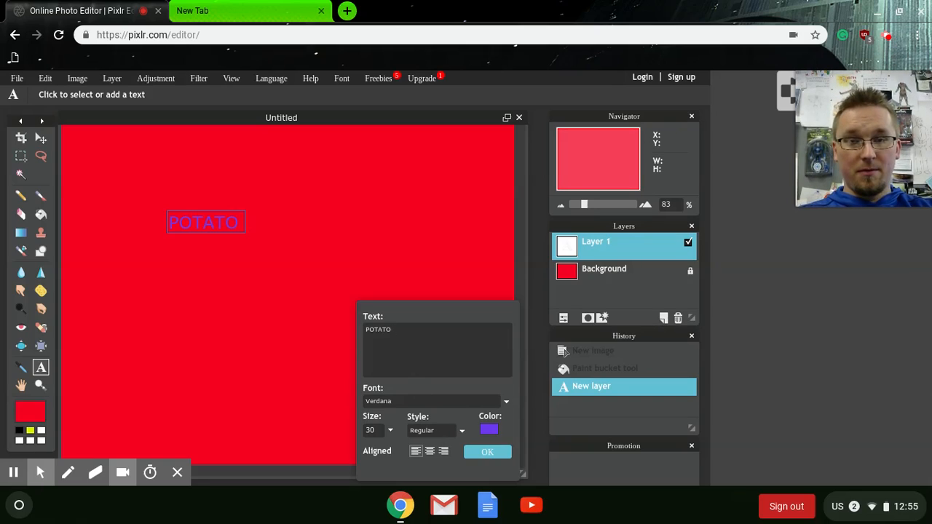
pyautogui.write('is the best')
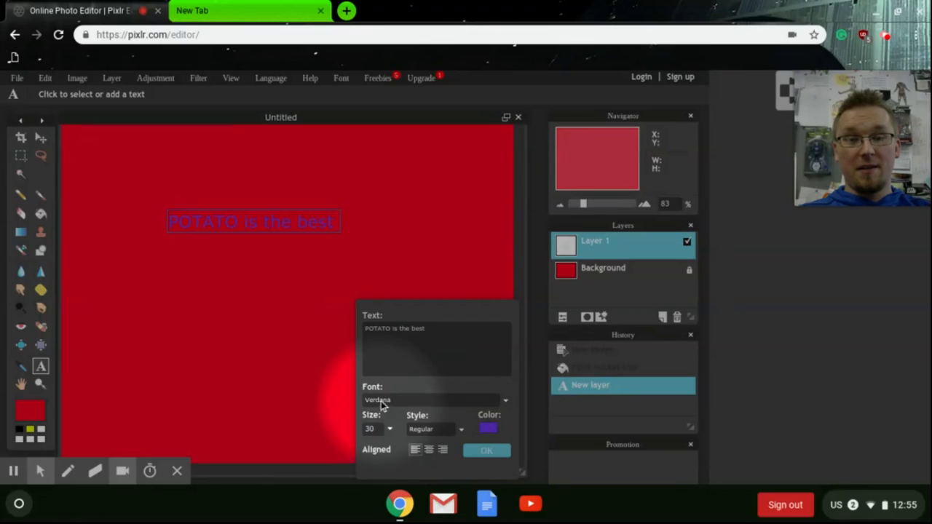
# Set the text font to Arial Black and its size to 65, and confirm the text
pyautogui.click(505, 402)
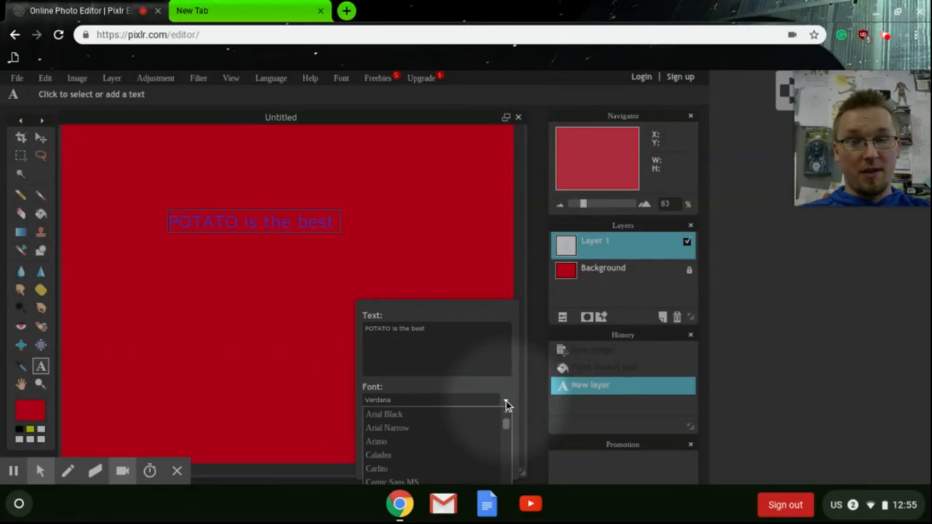
pyautogui.click(417, 420)
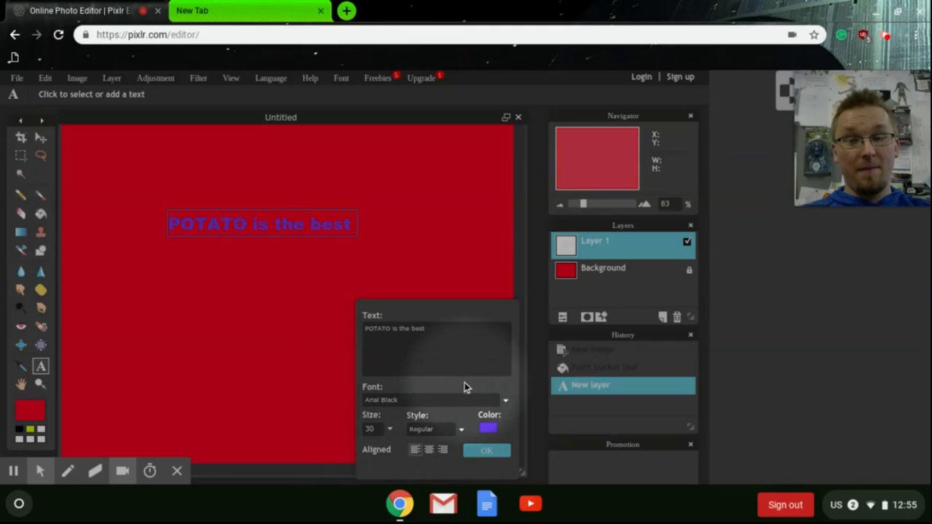
pyautogui.moveTo(448, 318); pyautogui.dragTo(513, 146)
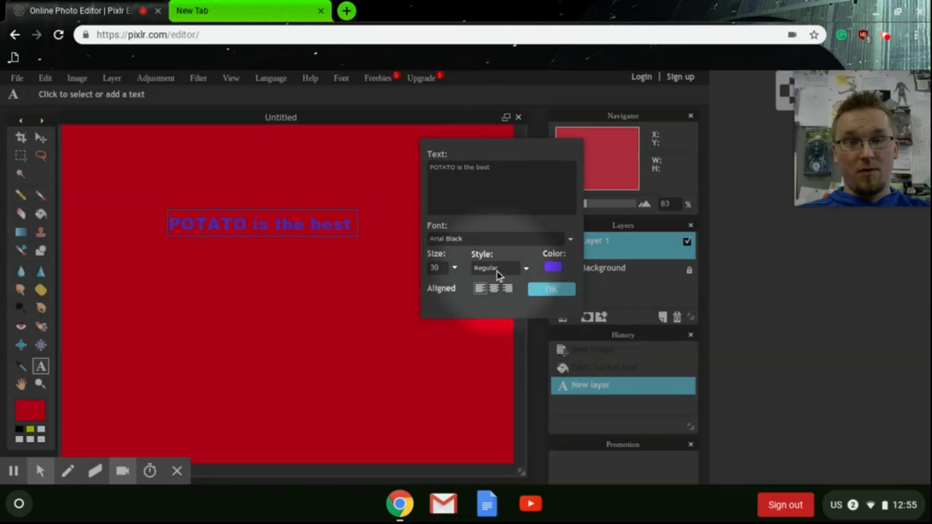
pyautogui.click(455, 269)
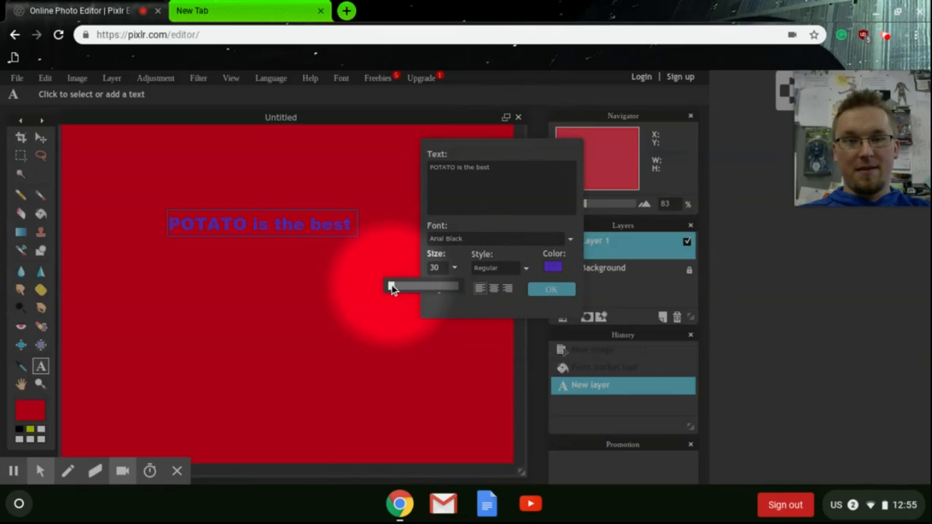
pyautogui.moveTo(391, 287); pyautogui.dragTo(394, 289)
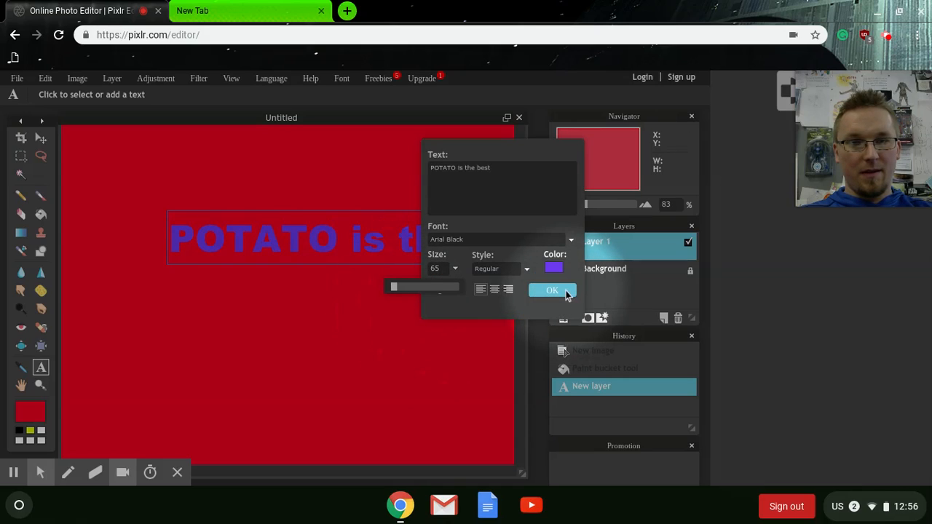
pyautogui.click(551, 290)
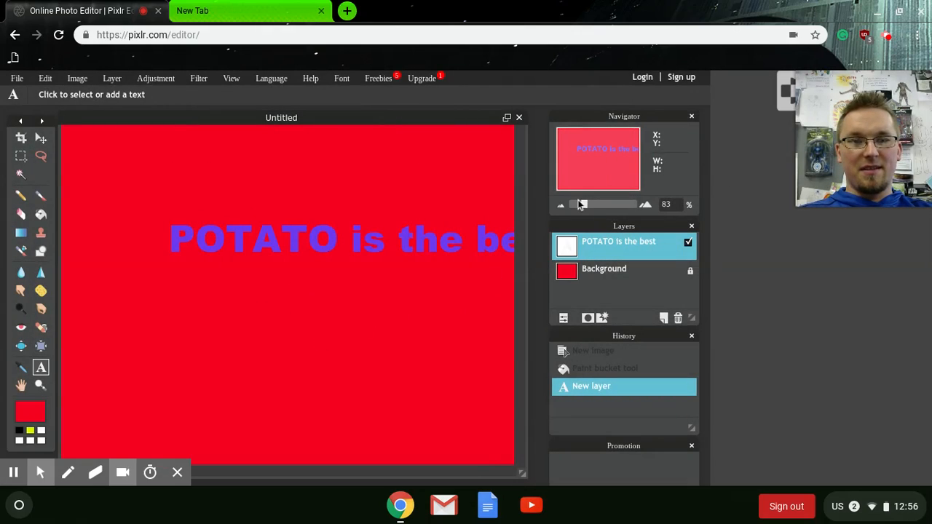
# With the Move tool, center the text on the canvas
pyautogui.moveTo(584, 205); pyautogui.dragTo(581, 207)
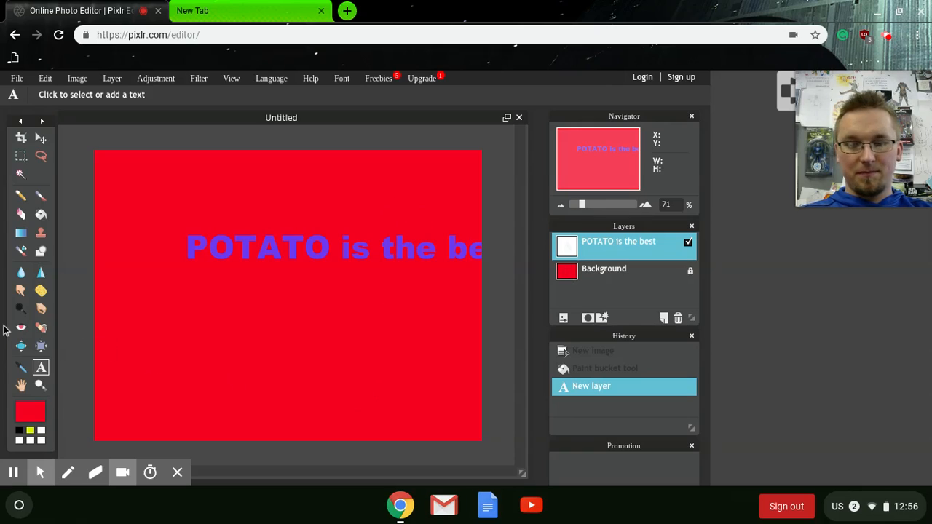
pyautogui.hotkey('alt', 'f')
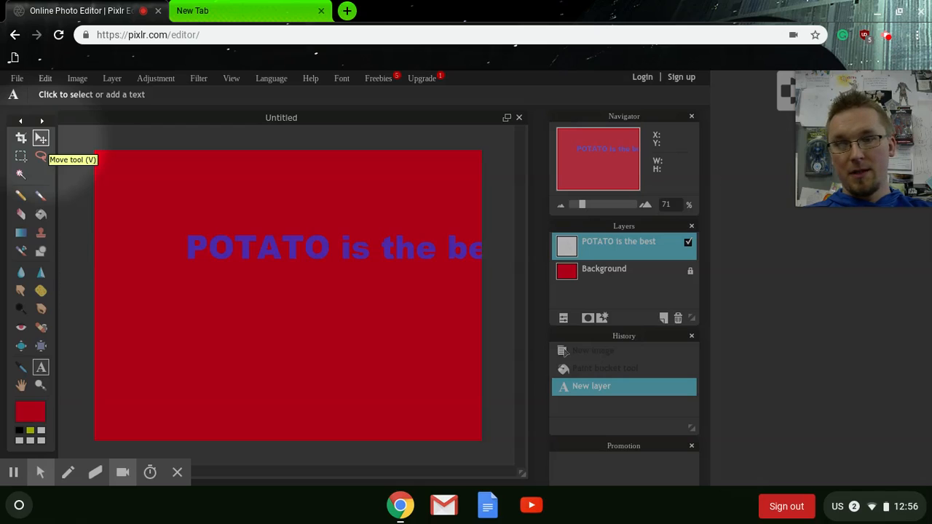
pyautogui.click(42, 139)
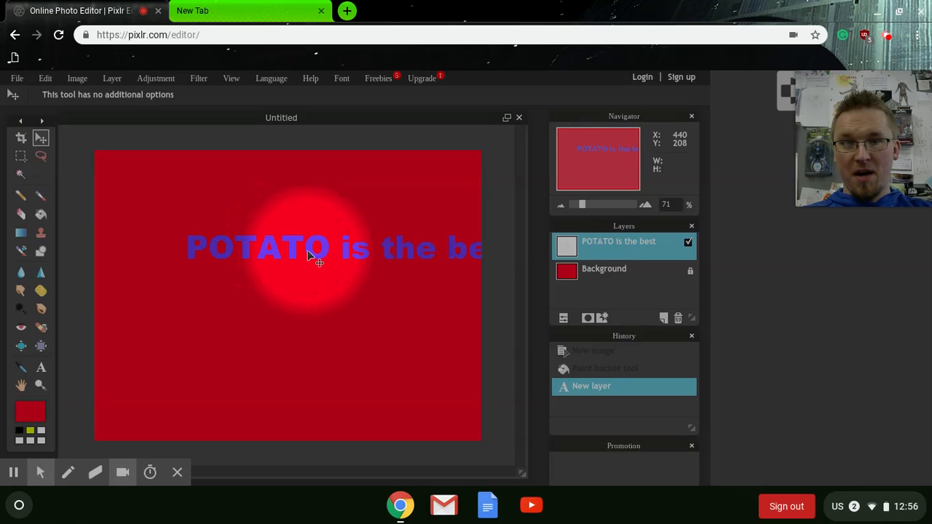
pyautogui.moveTo(341, 251)
pyautogui.mouseDown()
pyautogui.moveTo(253, 238)
pyautogui.moveTo(268, 328)
pyautogui.moveTo(271, 276)
pyautogui.mouseUp()
pyautogui.press('j')
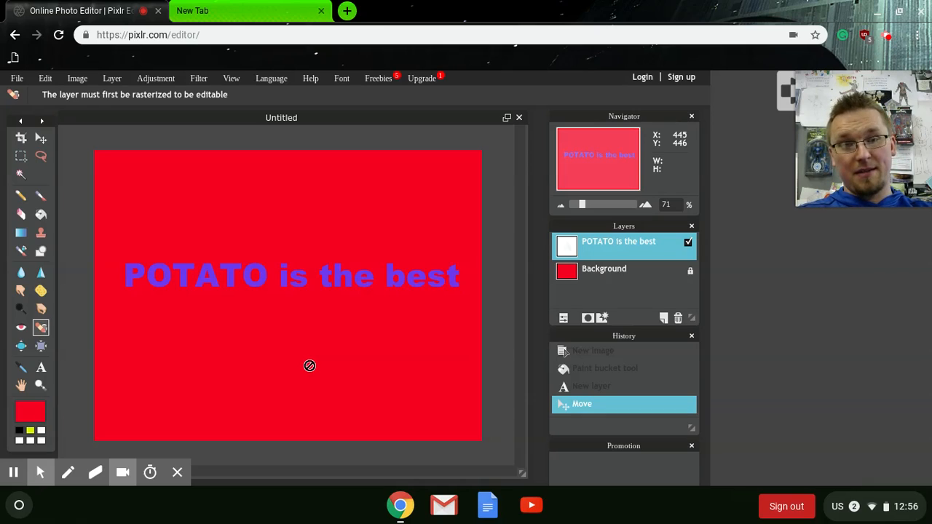
pyautogui.click(41, 367)
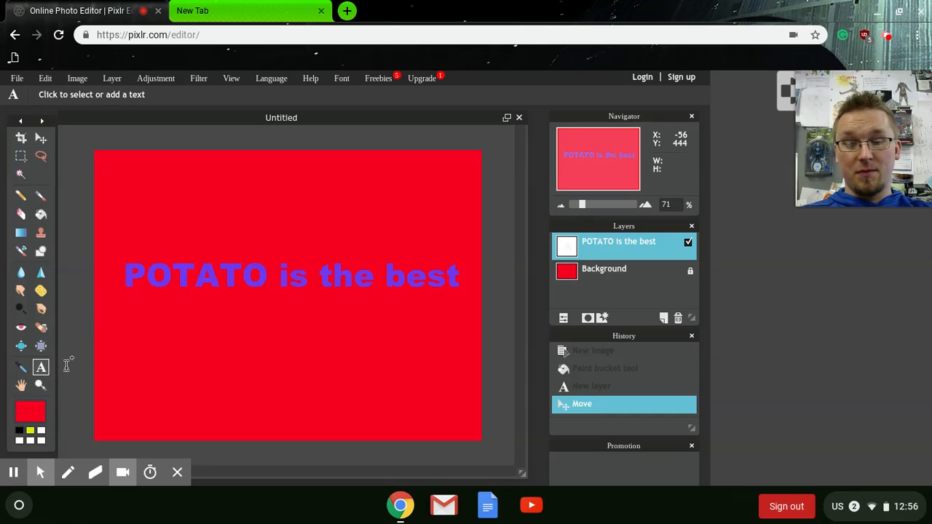
# Reopen the text layer for editing and replace its text with "pancakes"
pyautogui.hotkey('alt', 'f')
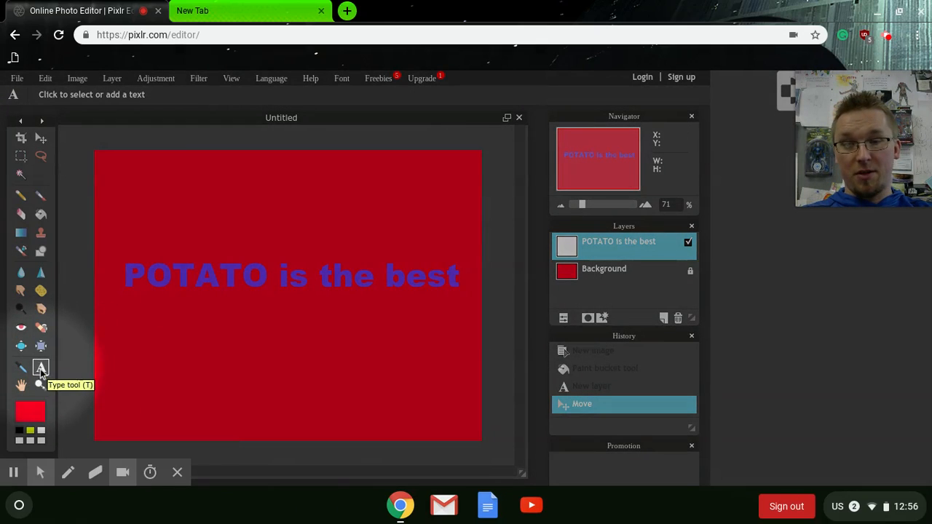
pyautogui.click(230, 275)
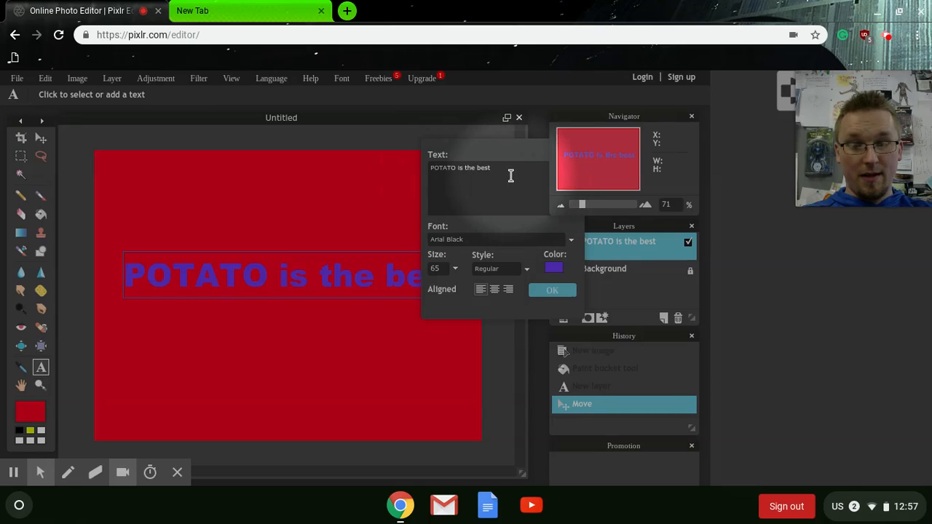
pyautogui.hotkey('alt', 'f')
pyautogui.moveTo(494, 148); pyautogui.dragTo(586, 254)
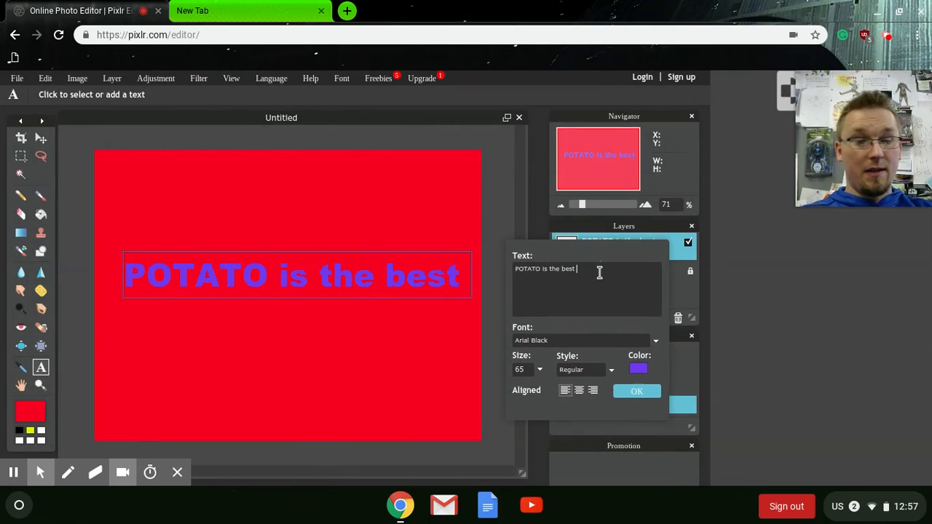
pyautogui.press('BackSpace')
pyautogui.press('BackSpace')
pyautogui.press('BackSpace')
pyautogui.press('BackSpace')
pyautogui.press('BackSpace')
pyautogui.press('BackSpace')
pyautogui.press('BackSpace')
pyautogui.press('BackSpace')
pyautogui.press('BackSpace')
pyautogui.press('BackSpace')
pyautogui.press('BackSpace')
pyautogui.press('BackSpace')
pyautogui.press('BackSpace')
pyautogui.press('BackSpace')
pyautogui.press('BackSpace')
pyautogui.press('BackSpace')
pyautogui.press('BackSpace')
pyautogui.press('BackSpace')
pyautogui.press('BackSpace')
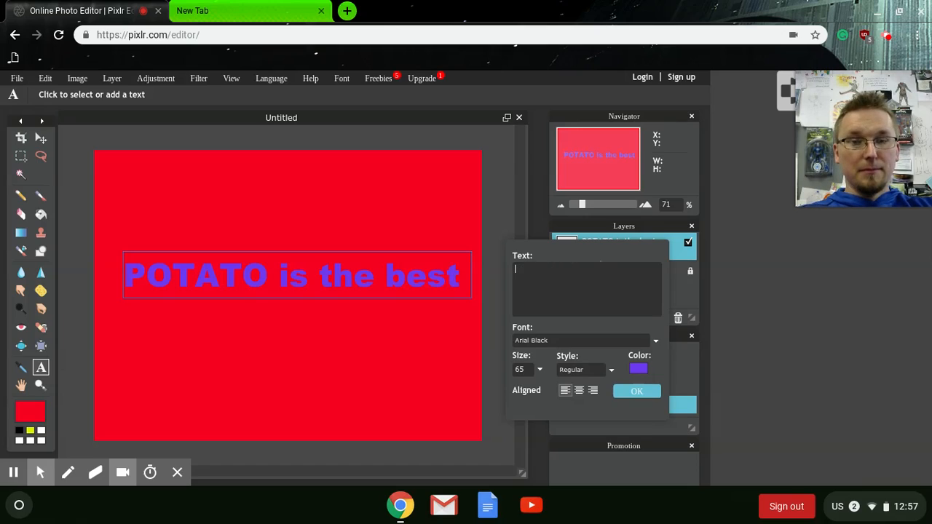
pyautogui.write('panca')
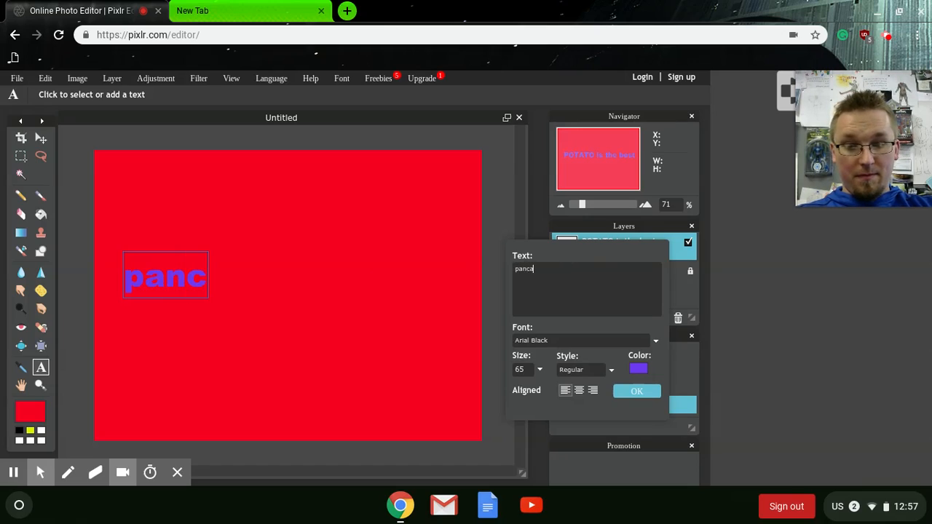
pyautogui.write('r')
pyautogui.press('BackSpace')
pyautogui.press('BackSpace')
pyautogui.press('BackSpace')
pyautogui.press('BackSpace')
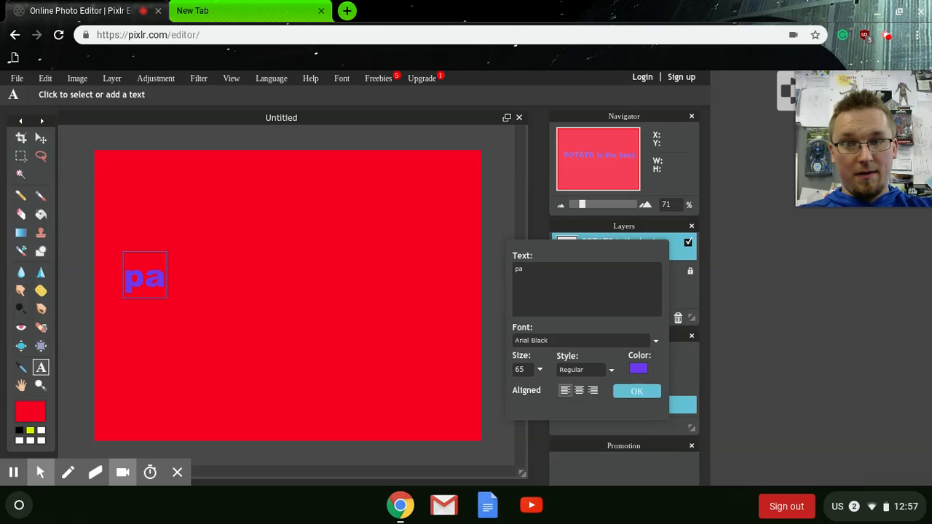
pyautogui.write('ncakes')
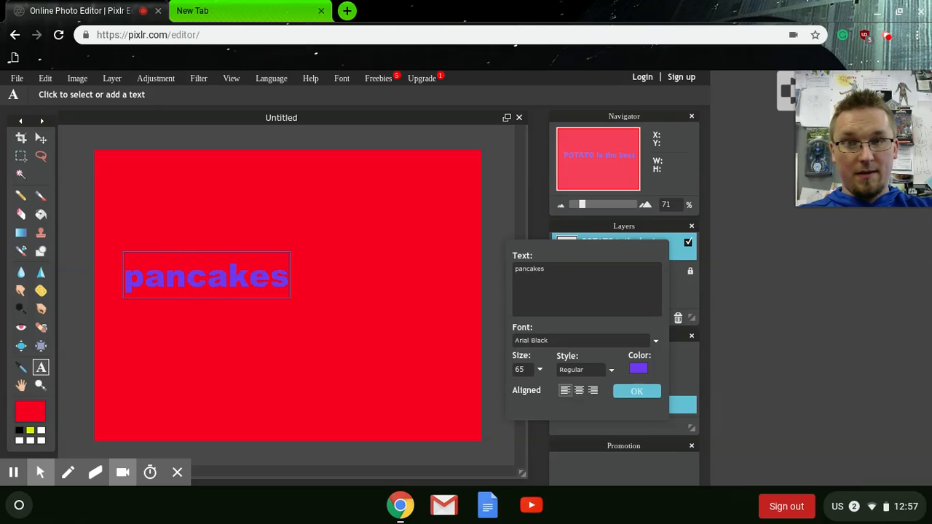
pyautogui.write(' are')
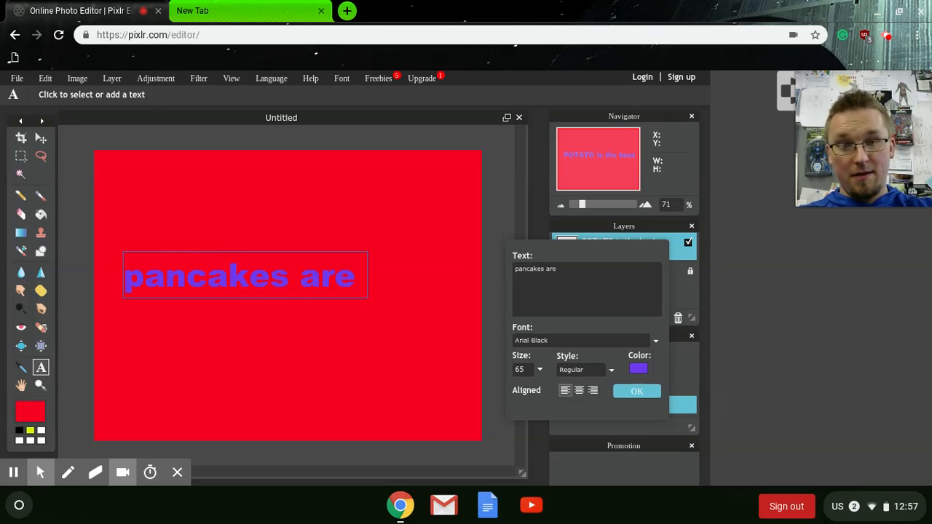
pyautogui.write(' s')
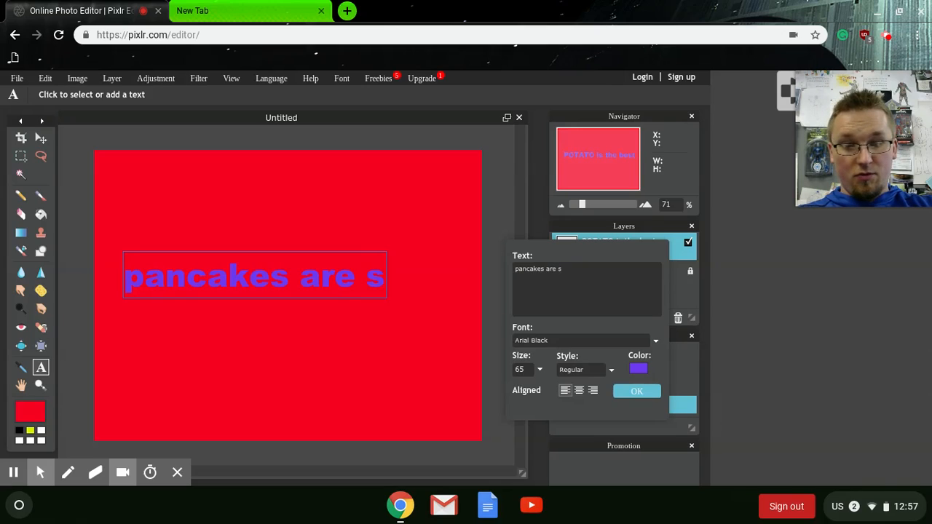
pyautogui.write('uper avesome')
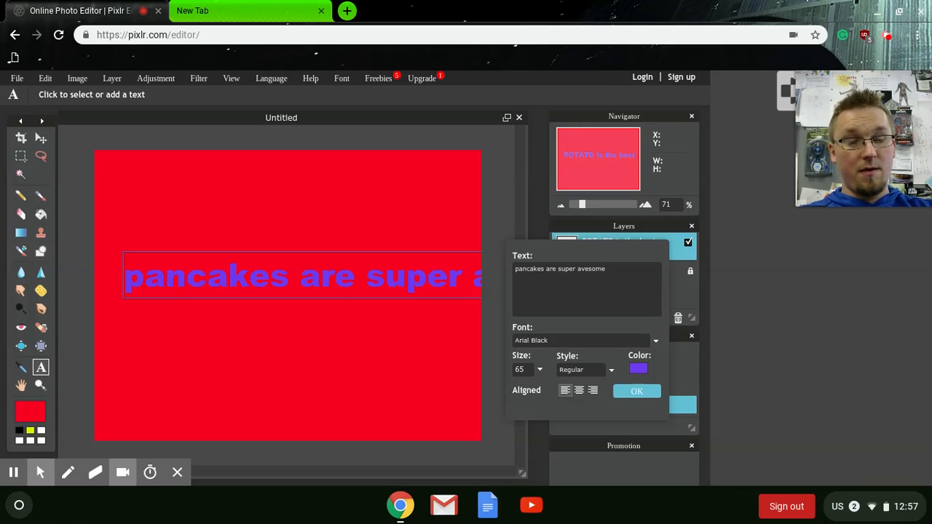
# Insert a line break so "avesome" moves to a second line
pyautogui.click(579, 275)
pyautogui.press('Left')
pyautogui.press('Return')
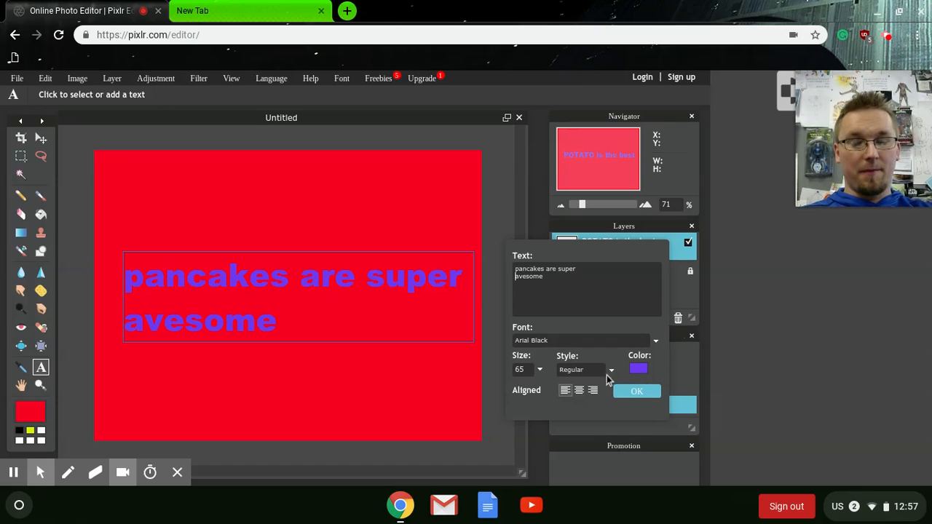
# Set the text color to near-white ededed in the color selector and confirm the text
pyautogui.click(639, 371)
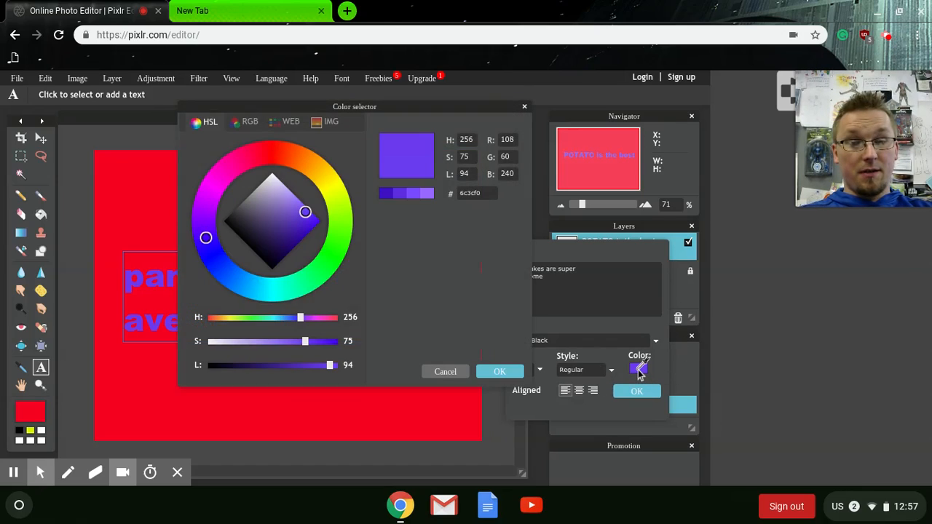
pyautogui.moveTo(296, 202); pyautogui.dragTo(270, 180)
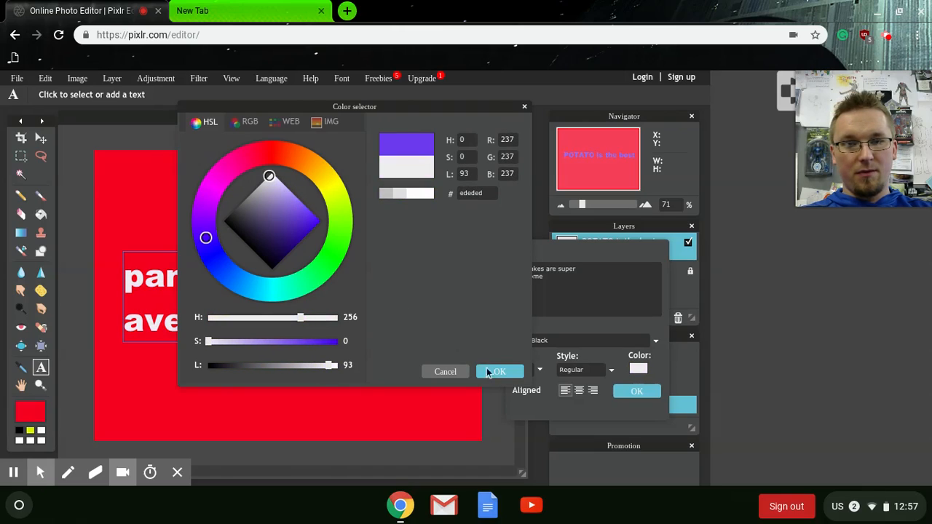
pyautogui.click(491, 374)
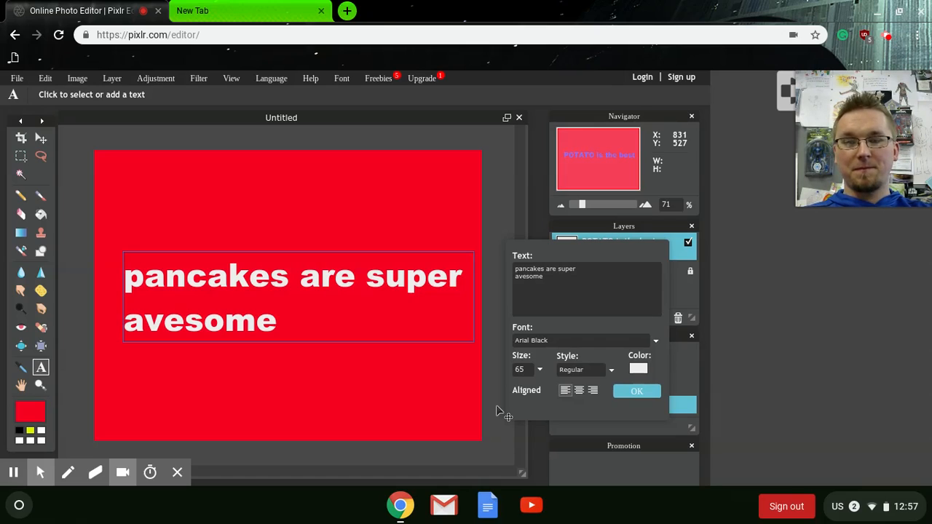
pyautogui.click(636, 393)
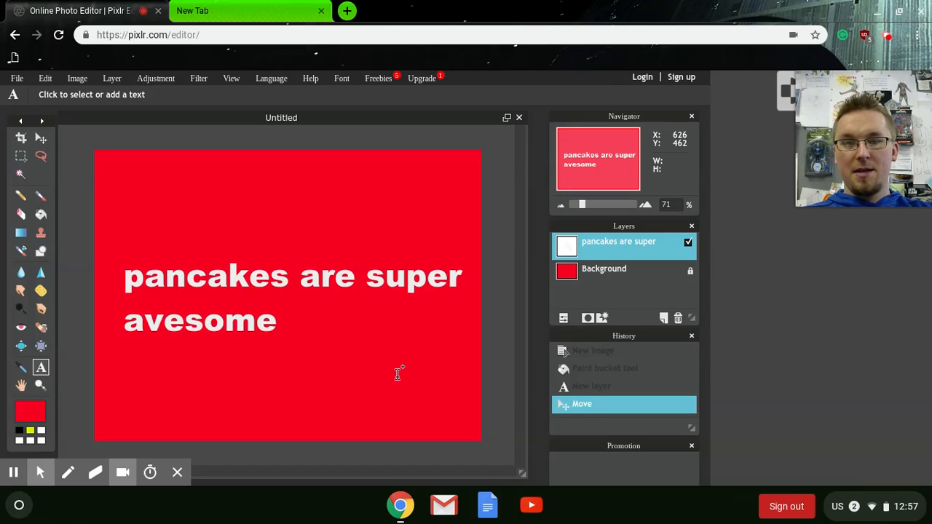